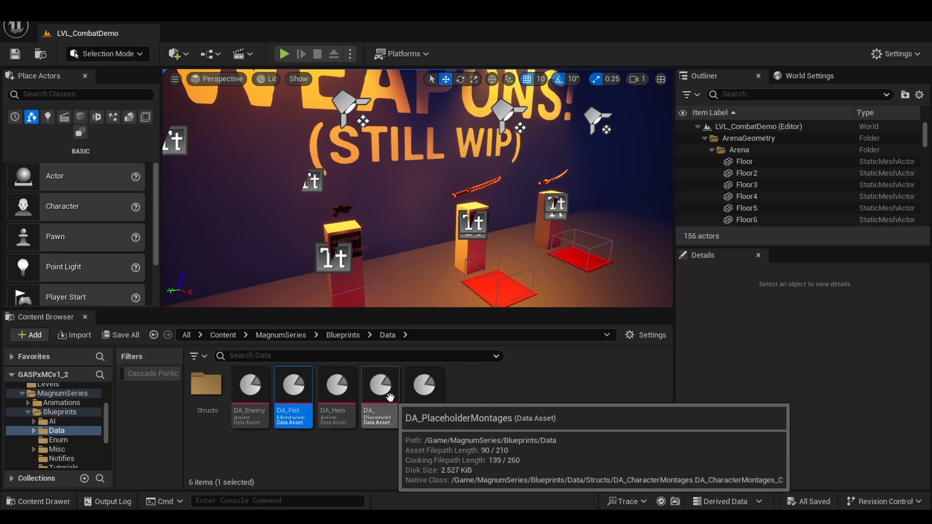
click(391, 395)
right_click(391, 395)
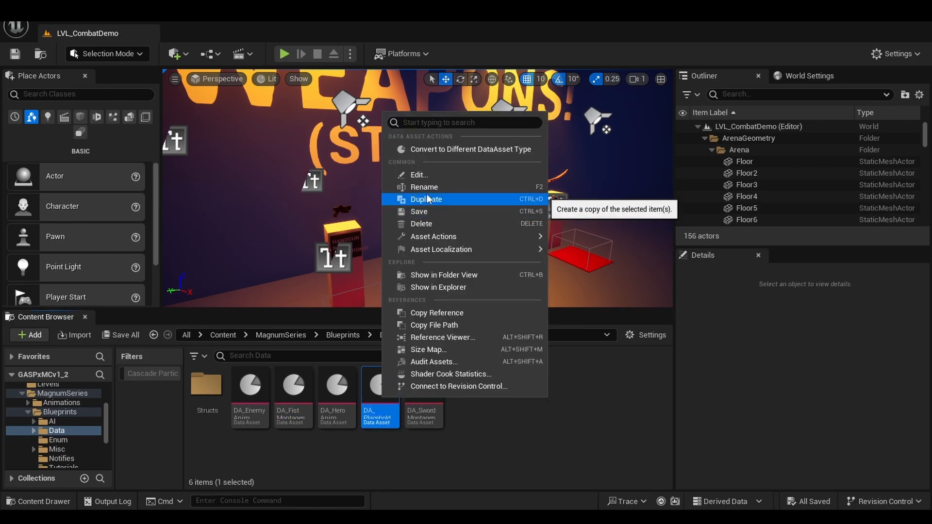
click(402, 480)
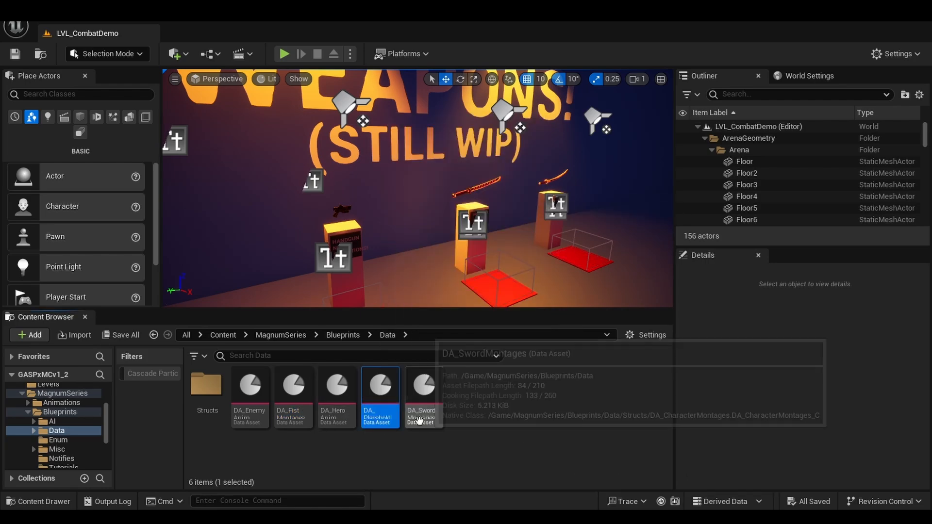
click(430, 389)
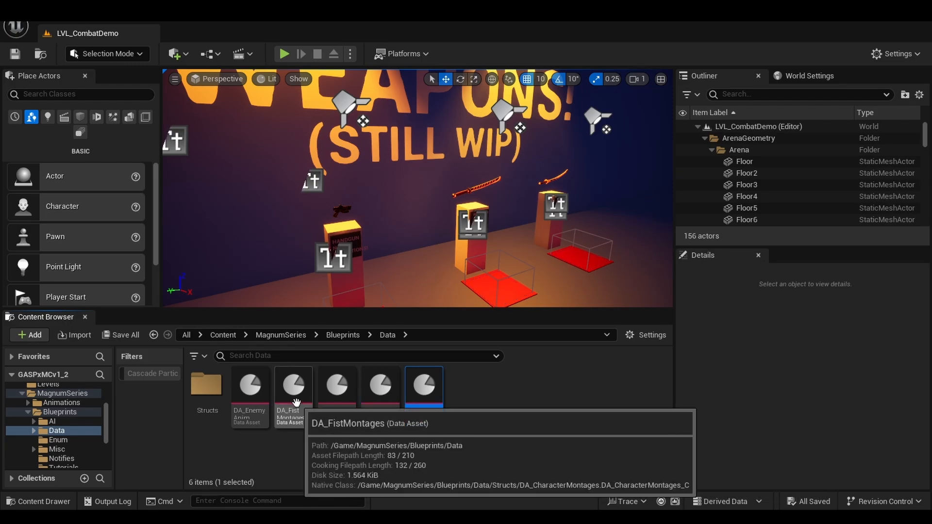
Browse the project content to the Animation folder inside Fighter_Animations.
click(224, 335)
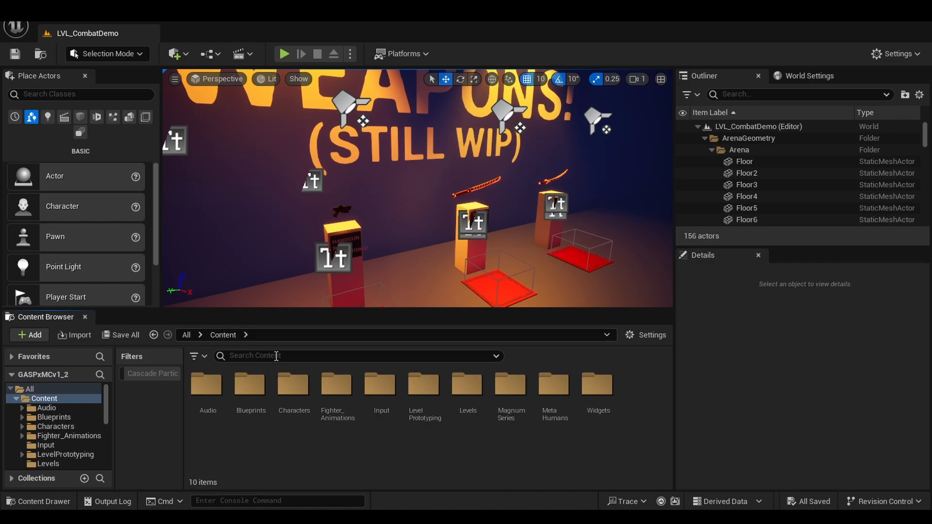
double_click(336, 386)
double_click(222, 394)
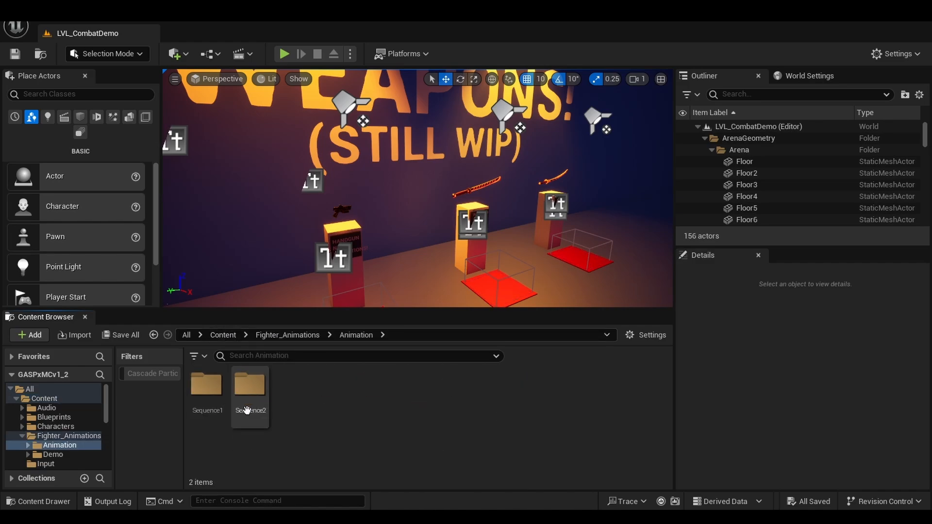
right_drag(433, 245, 433, 245)
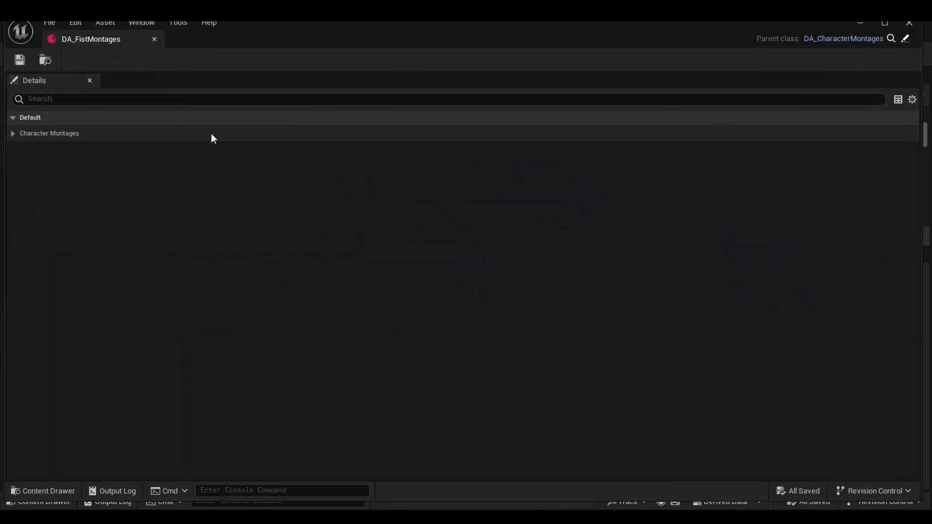
Expand the Takedowns and Takendowns arrays under Character Montages in DA_FistMontages to examine their montages.
click(13, 134)
click(23, 149)
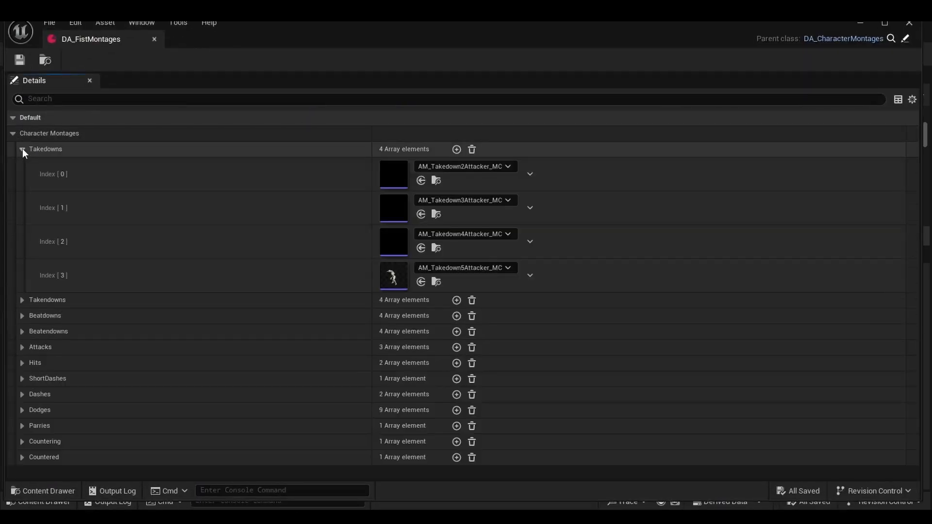
click(21, 301)
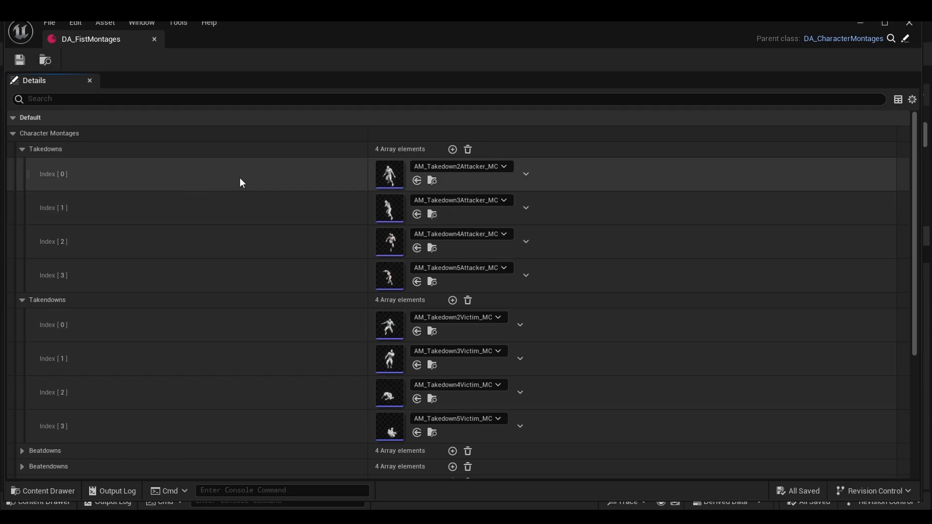
Open the Execution_02_Seq animation from the 15_Execution/01_Execution folder of Sequence1.
key(ctrl+space)
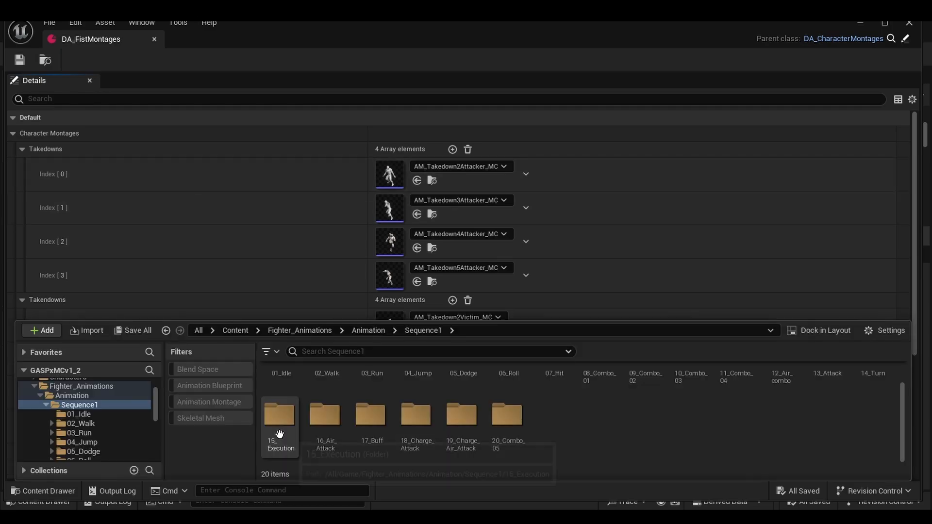
double_click(279, 418)
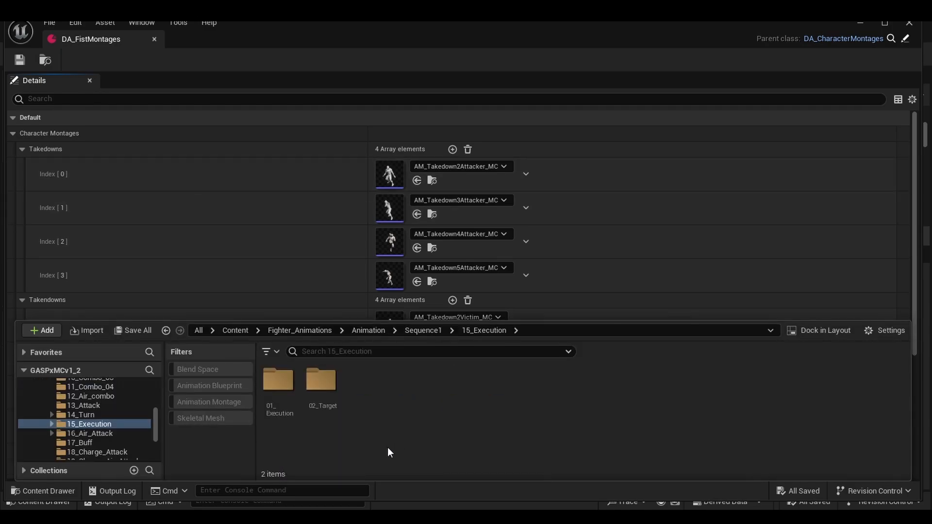
double_click(278, 384)
double_click(322, 390)
key(ctrl+a)
right_click(368, 391)
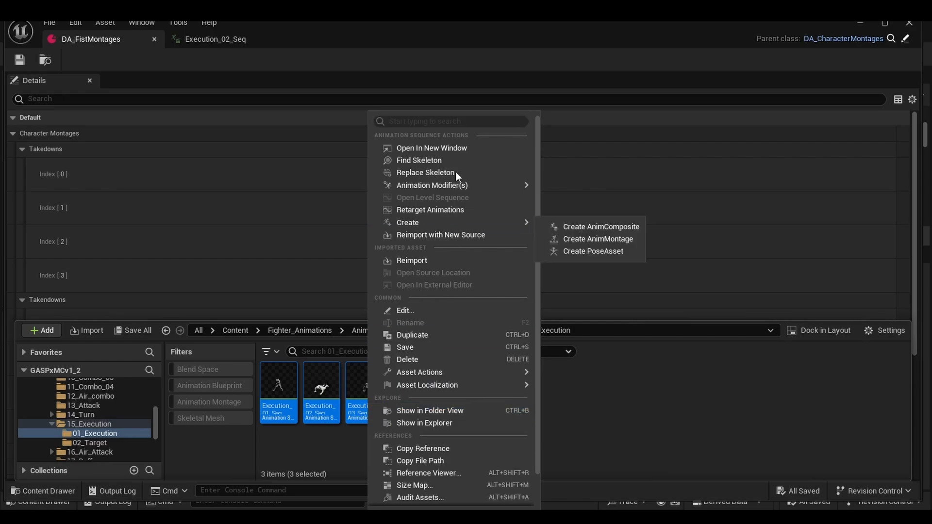
mouse_move(437, 223)
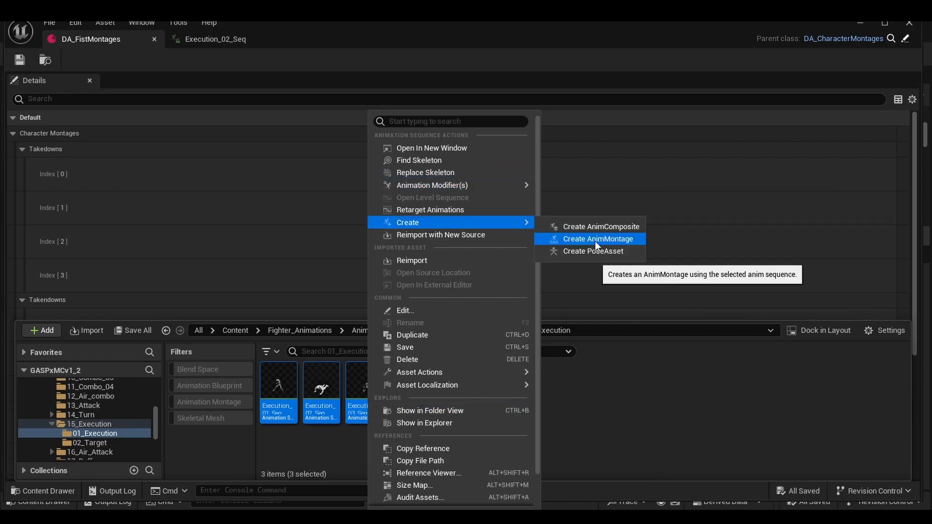
click(587, 417)
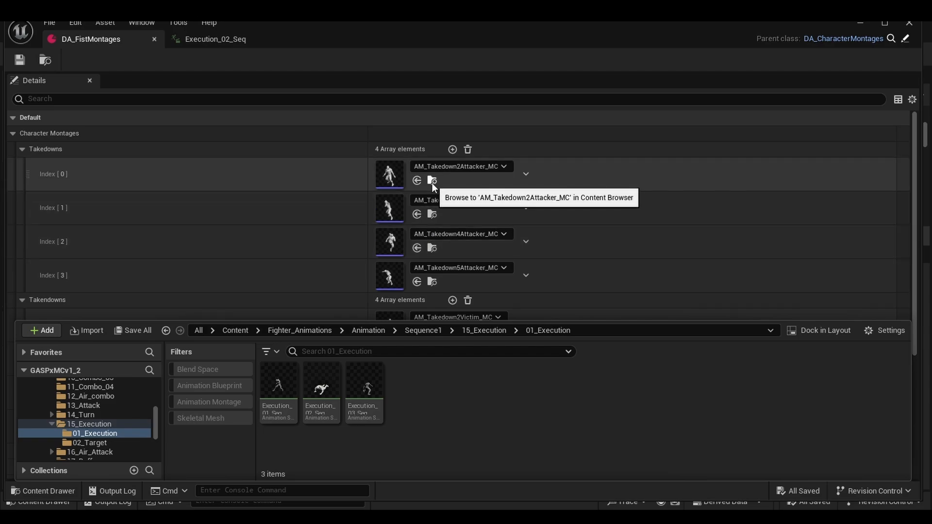
Locate AM_Takedown2Attacker_MC in the Montages folder and duplicate it as AM_CustomTkdAttk_MC1.
click(432, 181)
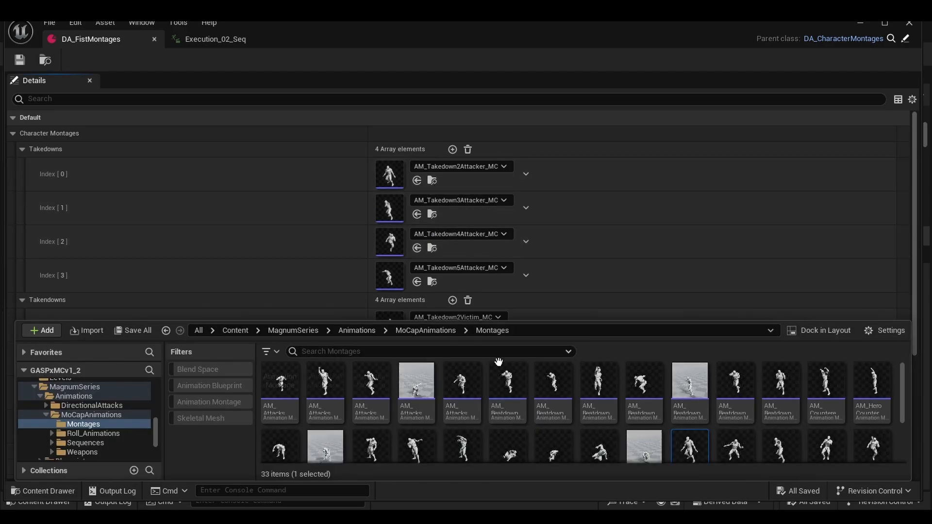
right_click(690, 417)
click(758, 203)
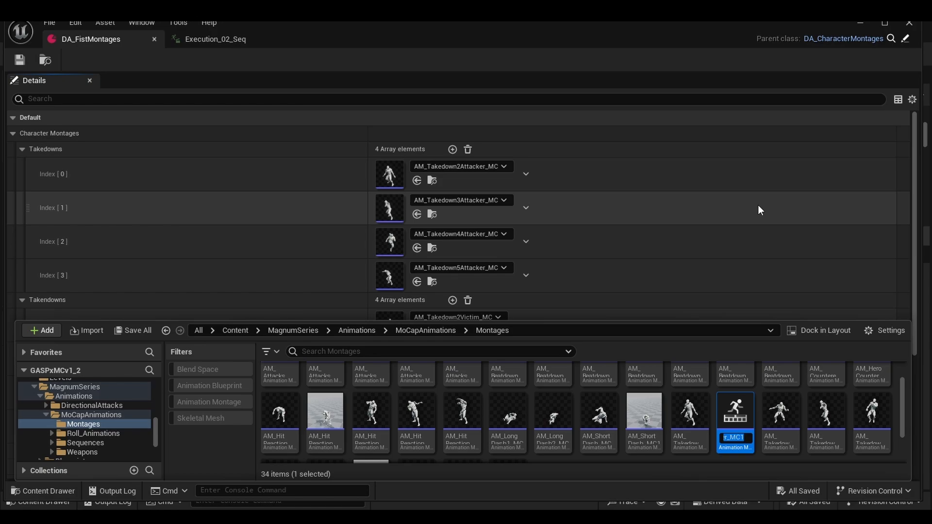
key(Return)
Add an element to the Takedowns array, assign AM_CustomTkdAttk_MC1 to index 4, and open that montage.
click(452, 149)
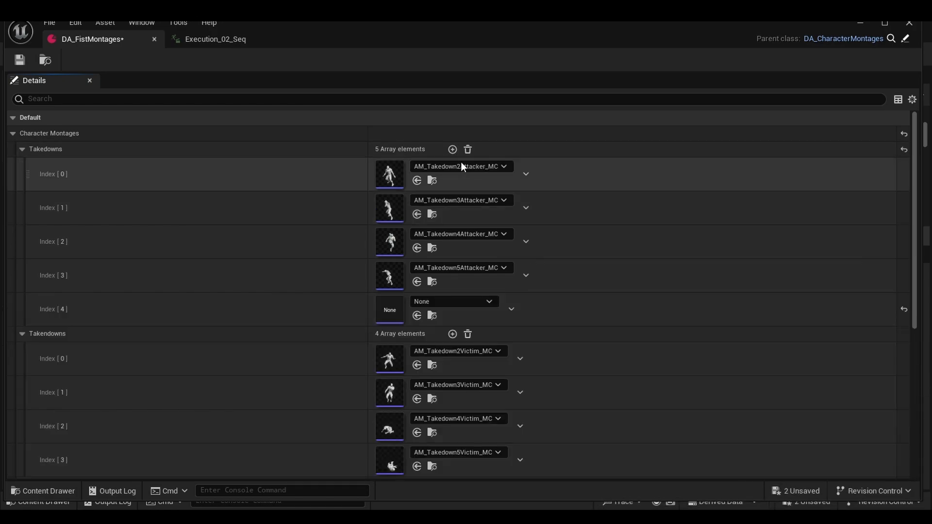
click(416, 315)
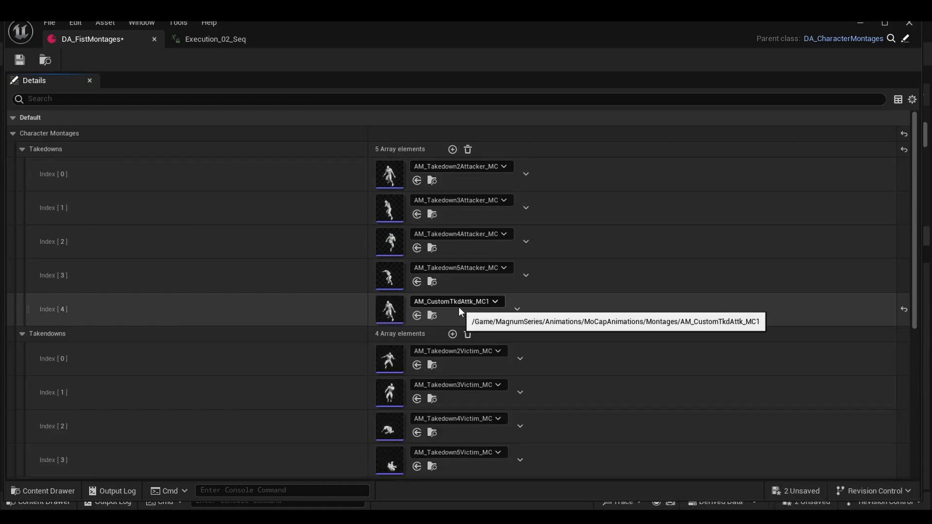
double_click(389, 309)
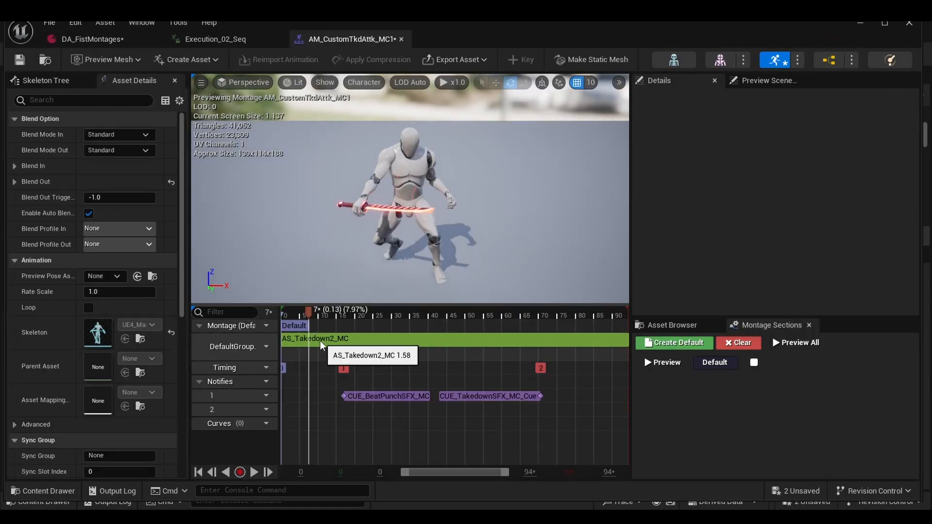
Scrub the start of the AM_CustomTkdAttk_MC1 montage to examine its motion around the first sound notify.
click(316, 342)
key(ctrl+space)
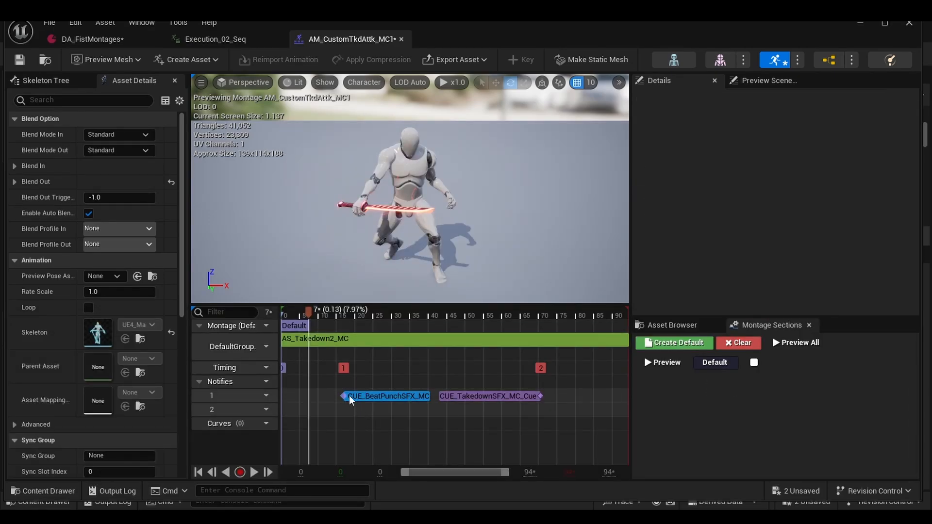
drag(327, 319, 349, 323)
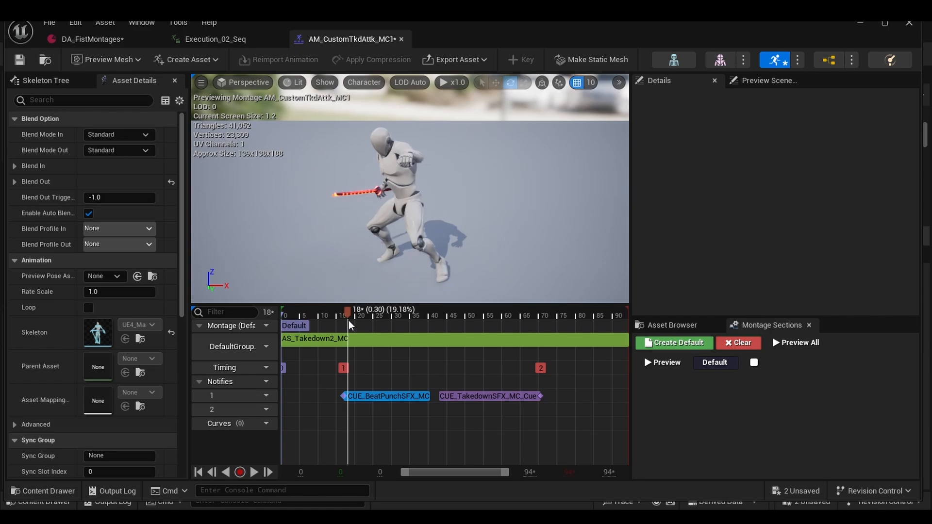
Select the AS_Takedown2_MC segment and check the Allow Incompatible Skeletons option for its animation reference choices.
click(383, 339)
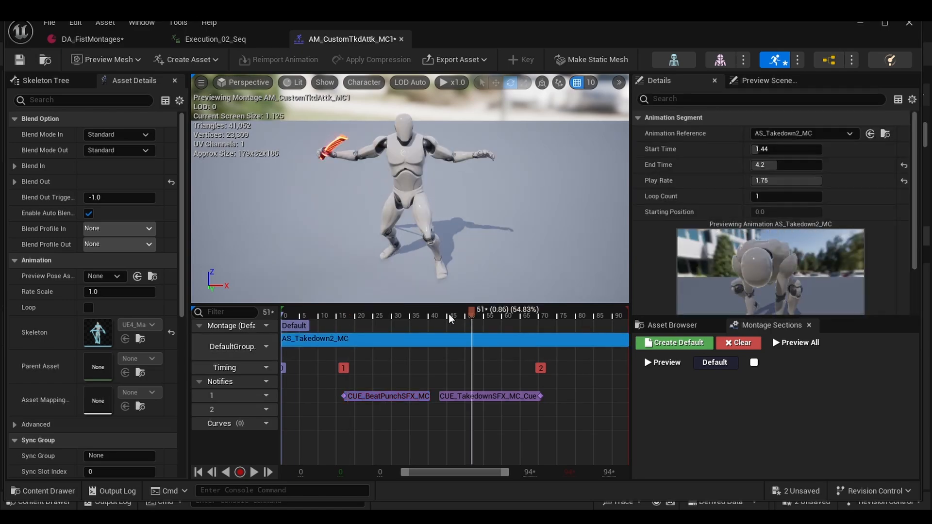
click(849, 134)
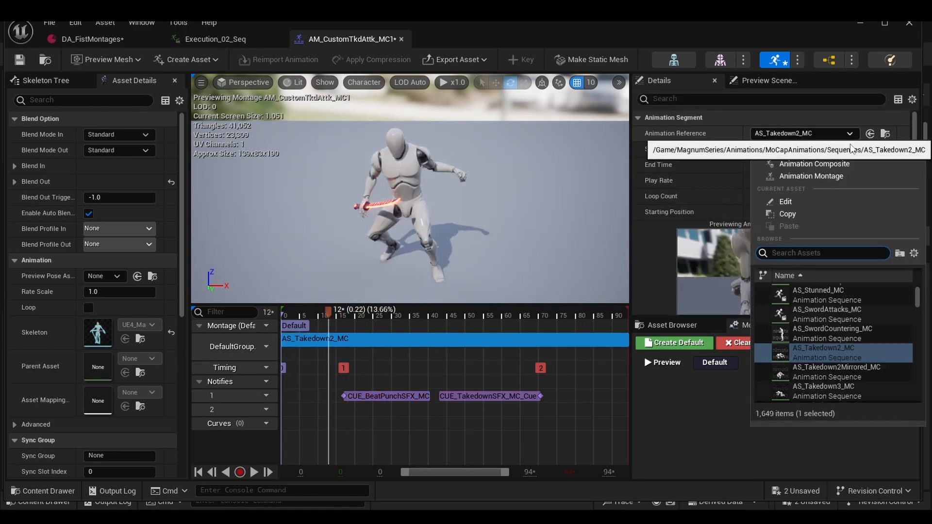
click(914, 253)
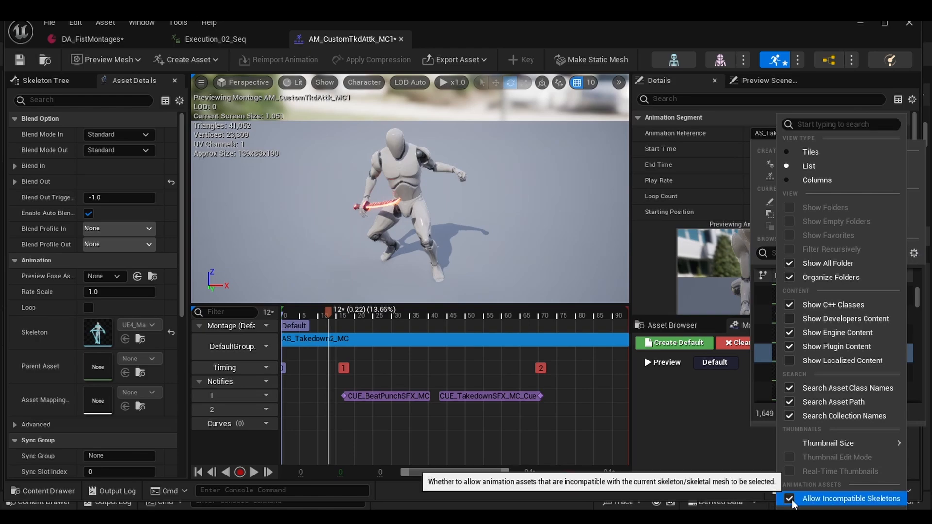
click(711, 458)
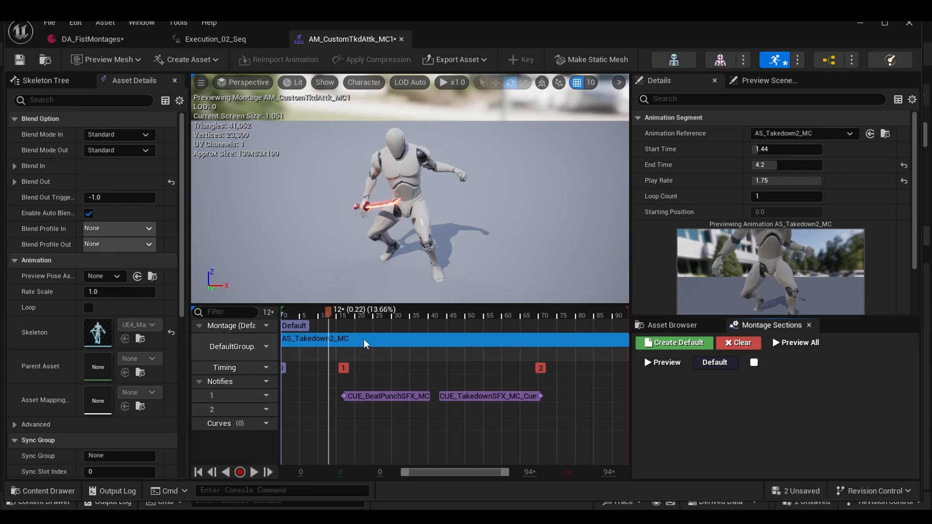
Replace the segment's animation reference with Execution_01_Seq, preview the start of the motion, and save the montage.
click(869, 134)
click(367, 341)
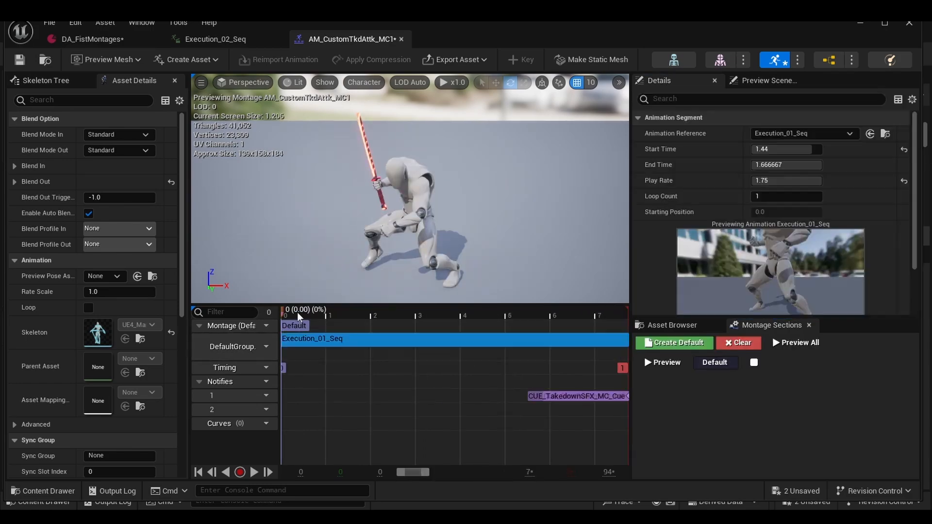
drag(298, 316, 325, 316)
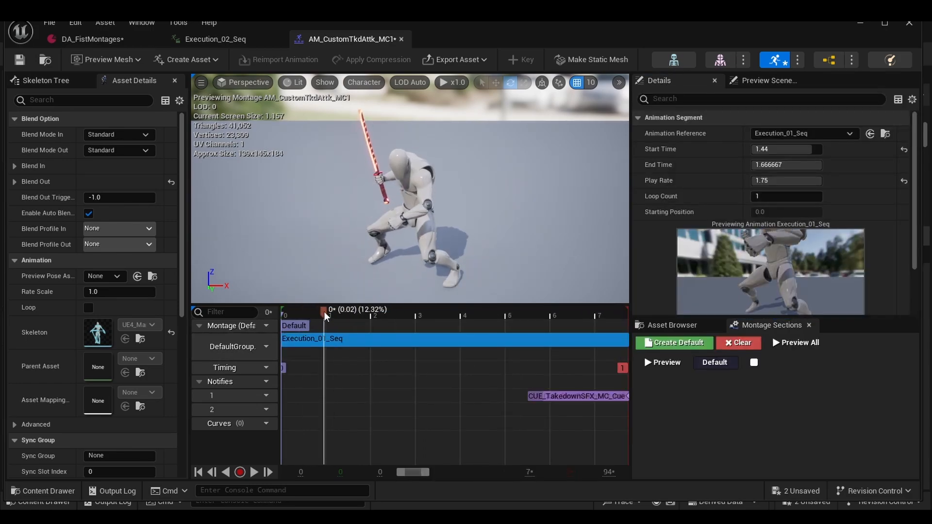
key(ctrl+s)
Add a Takendowns element at index 4 in DA_FistMontages using AM_CustomTkndwnVic_MC1, found by searching "custom", and scrub through that montage.
click(92, 38)
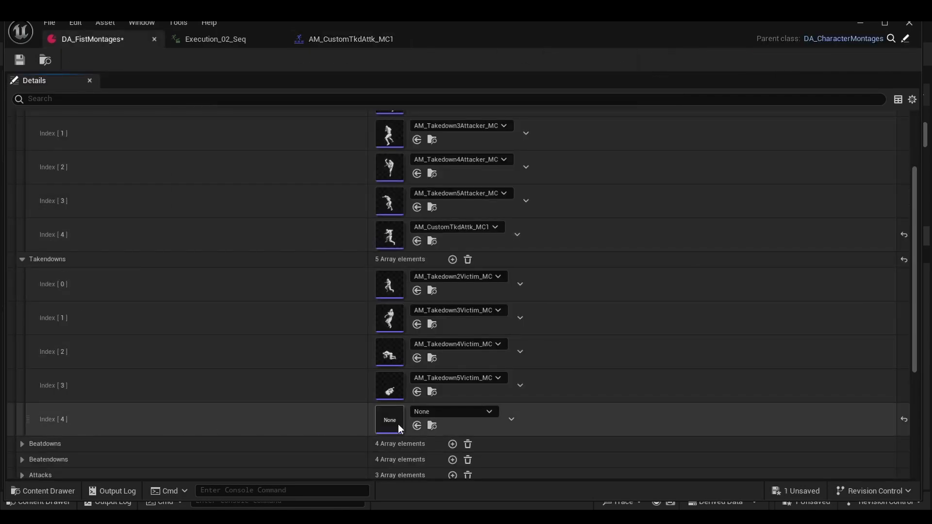
click(455, 413)
text(c)
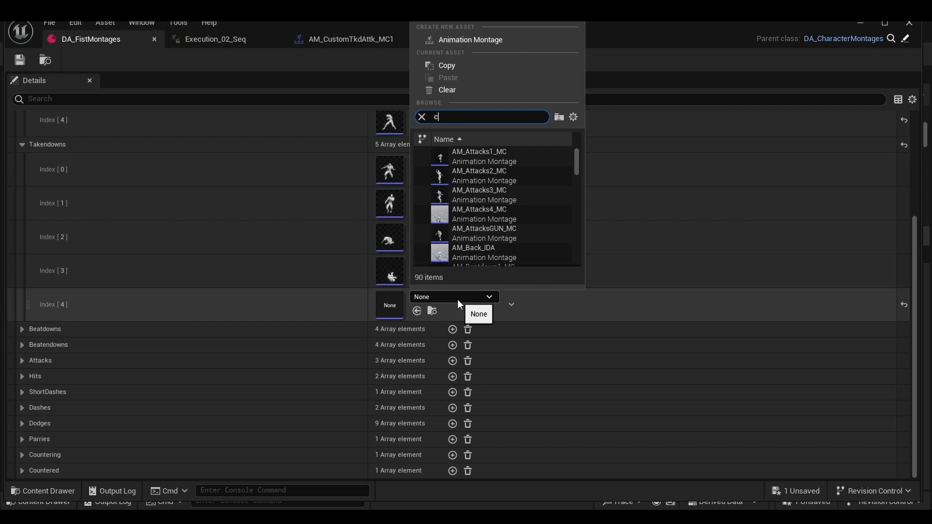
text(ustom)
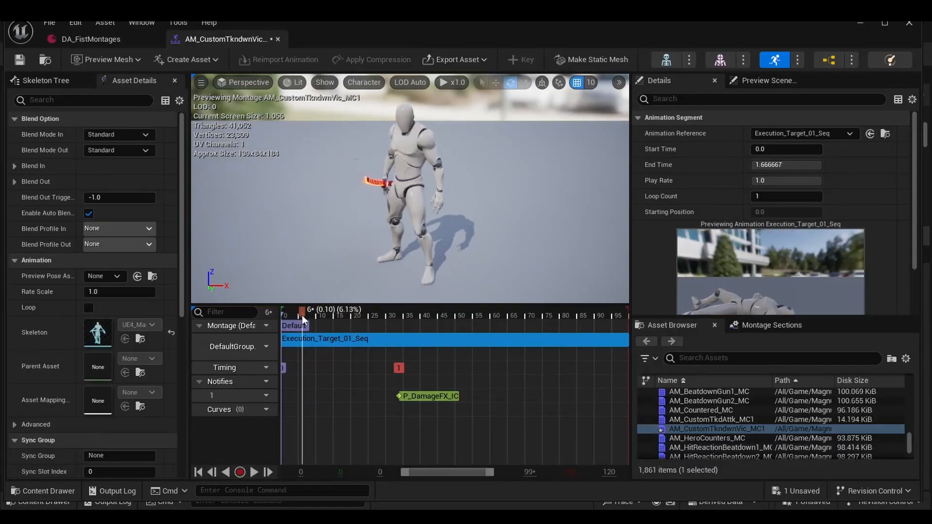
drag(301, 316, 389, 318)
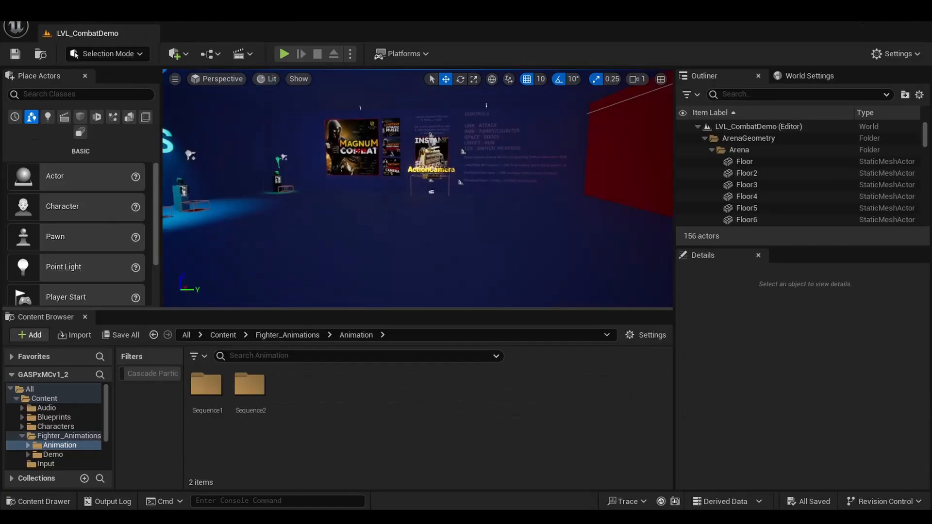
Play-test the level starting from a spot on the combat arena floor.
mouse_move(417, 190)
right_down()
mouse_move(543, 192)
mouse_move(417, 189)
right_up()
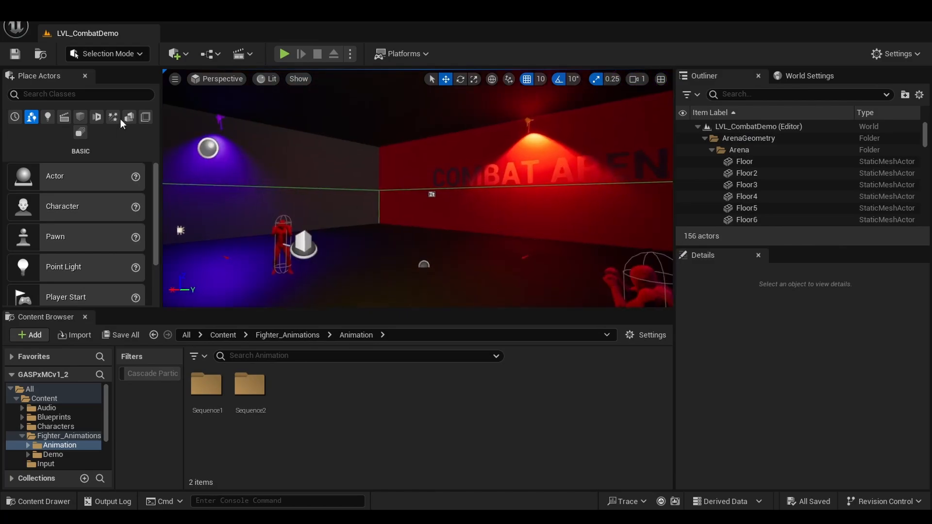
right_click(427, 245)
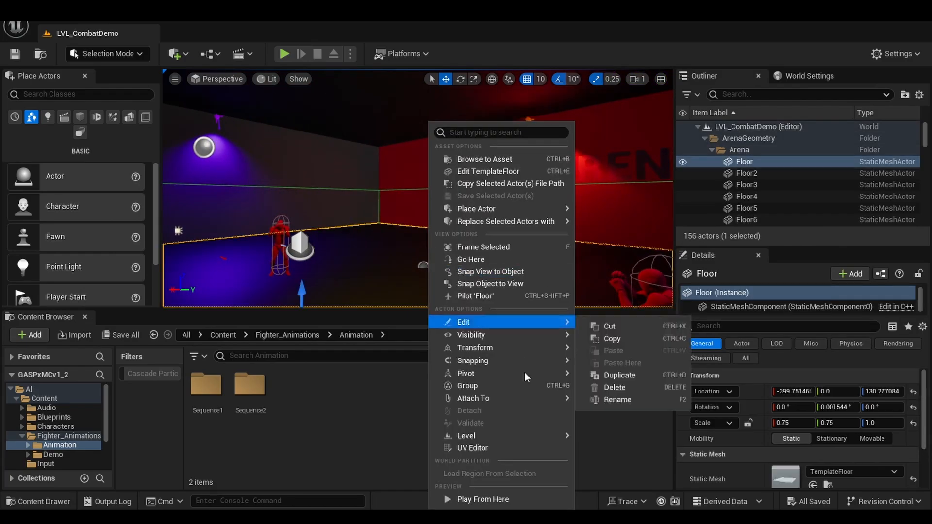
click(512, 502)
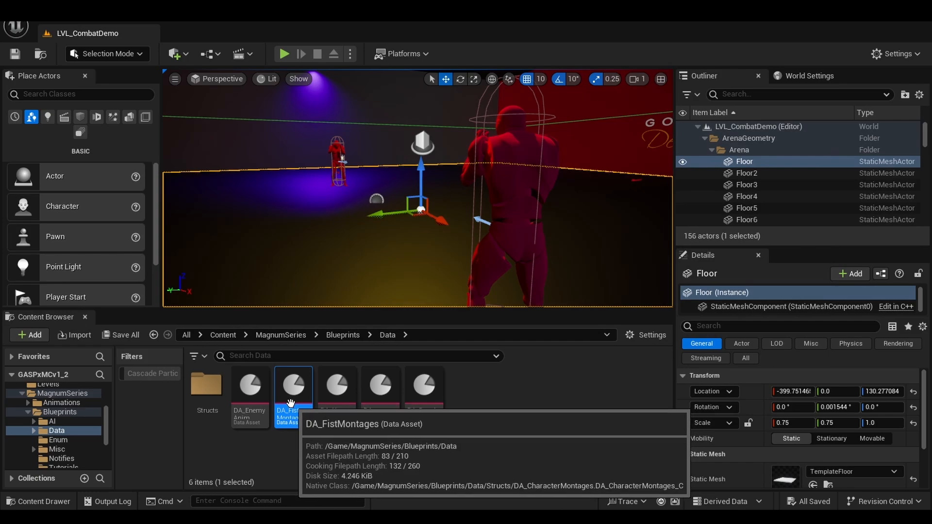
Open DA_SwordMontages to examine its Takedowns and Takendowns montages, and return to the level editor.
double_click(424, 391)
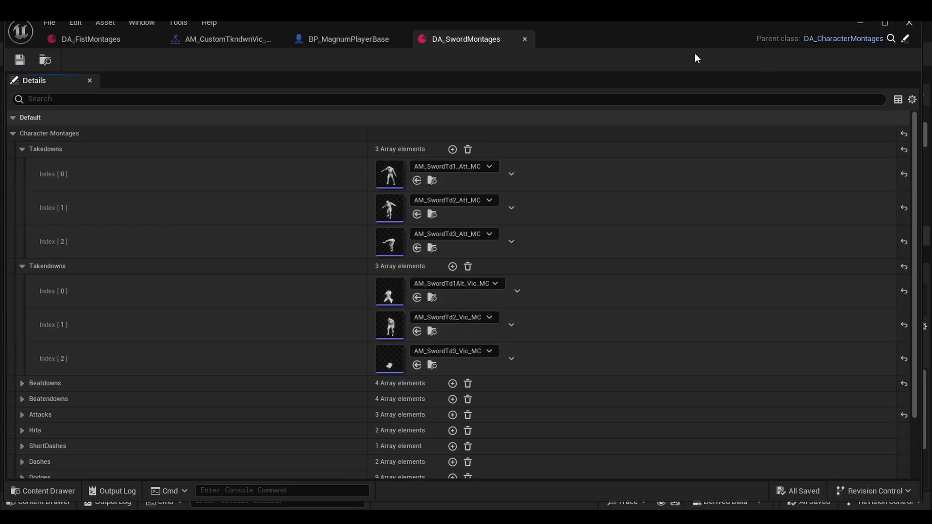
click(860, 24)
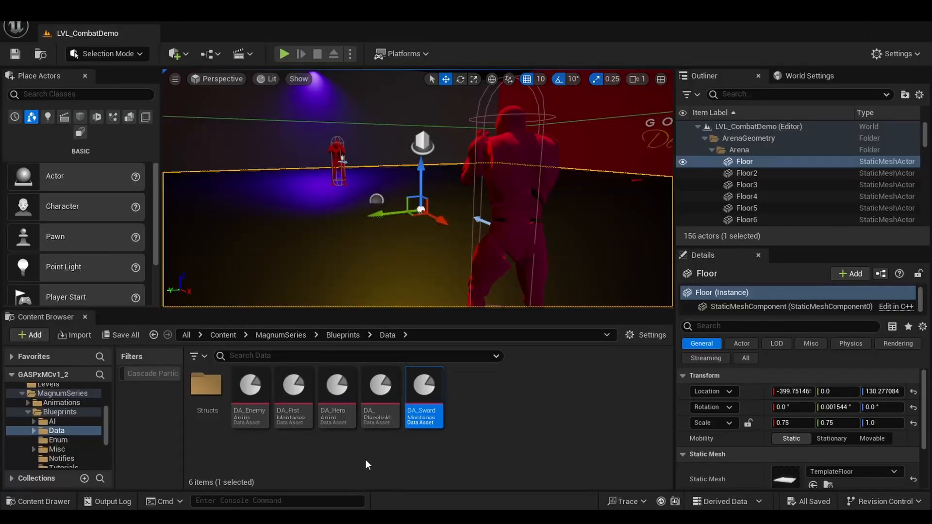
Open DA_HeroAnimSequences and expand its Character Animations to examine the assigned sequences.
click(340, 416)
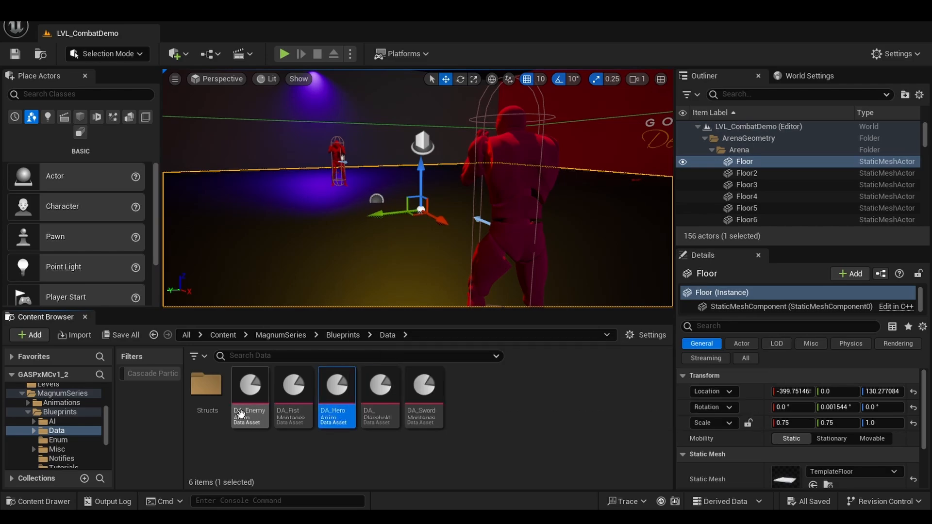
double_click(332, 403)
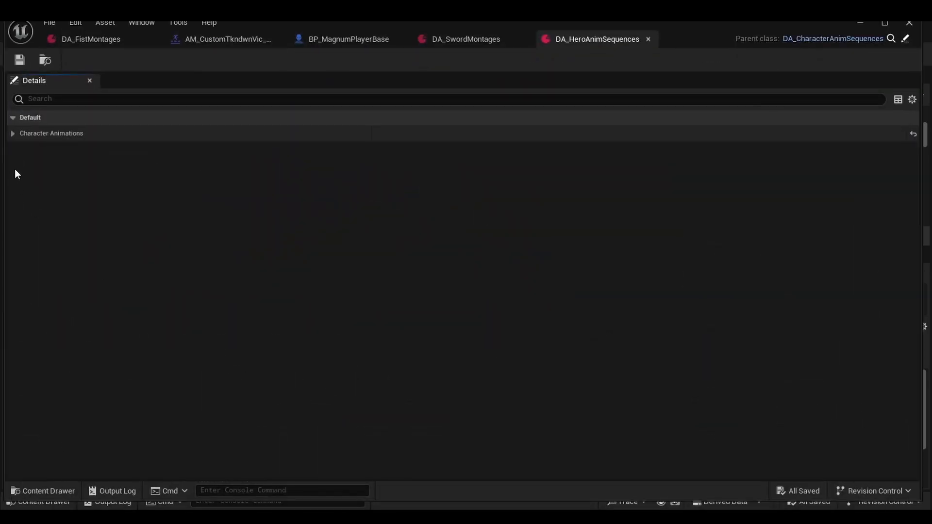
click(14, 135)
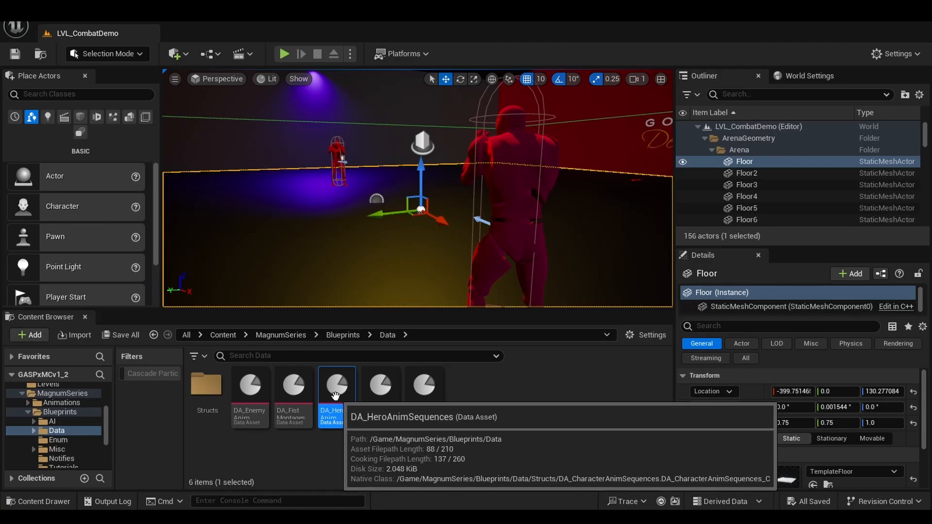
Duplicate DA_HeroAnimSequences as DA_HeroAnimSequencesCustom, and open and save the copy.
right_click(340, 388)
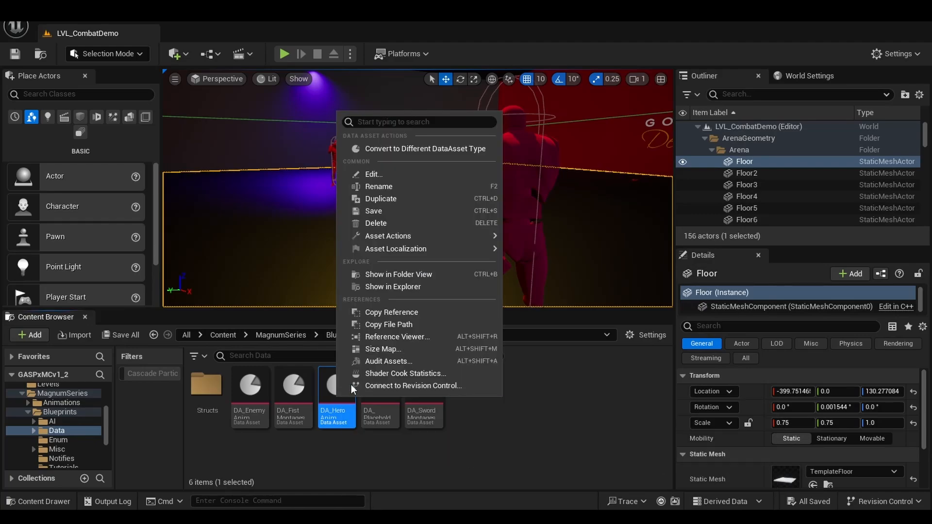
click(389, 199)
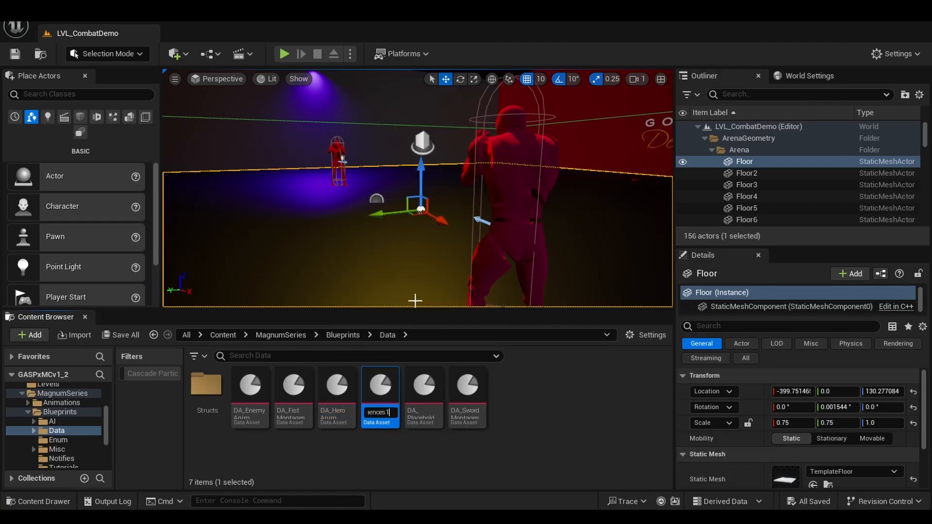
key(BackSpace)
text(Cy)
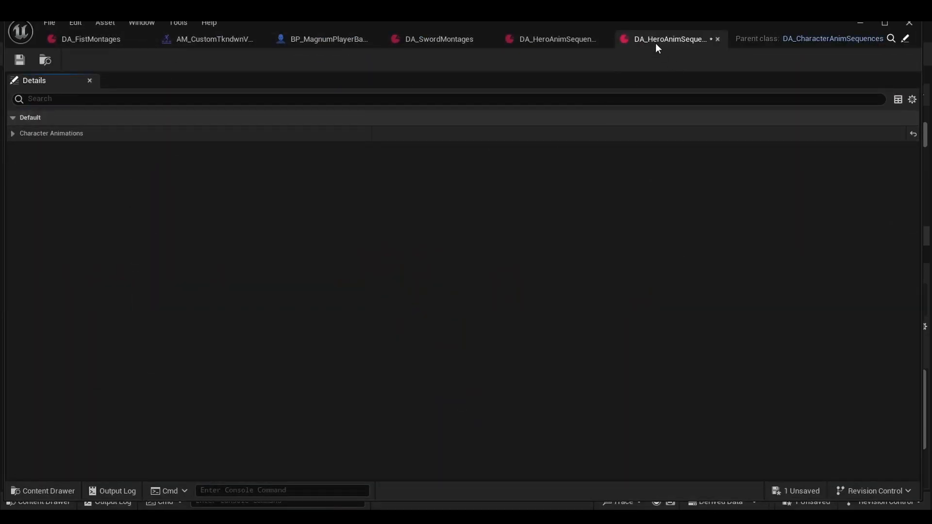
click(21, 61)
Expand Character Animations in DA_HeroAnimSequencesCustom and search the Idle FISTS animation choices for "idle".
click(13, 135)
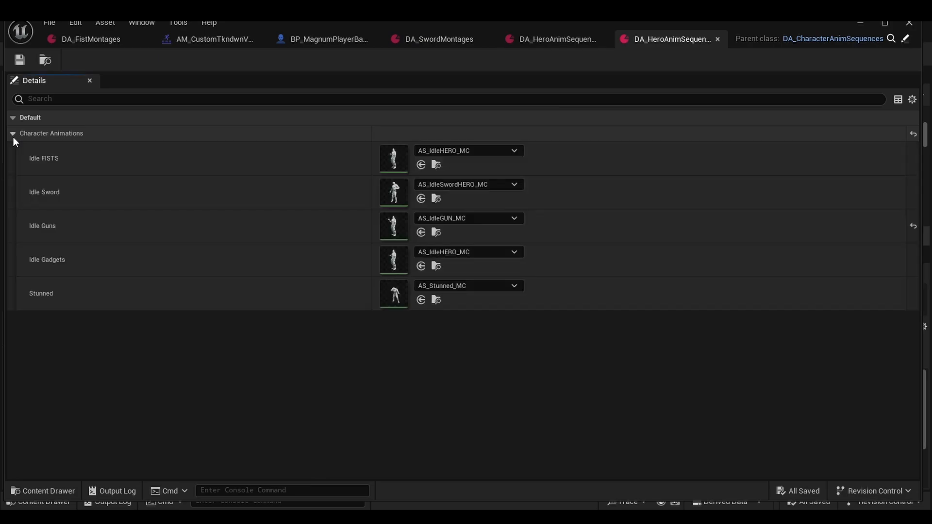
click(470, 152)
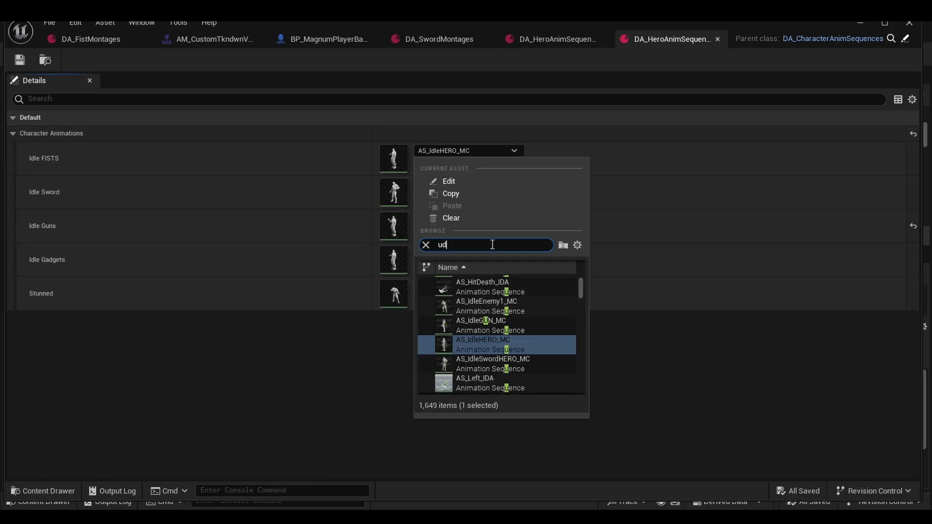
key(BackSpace)
key(BackSpace)
text(idle)
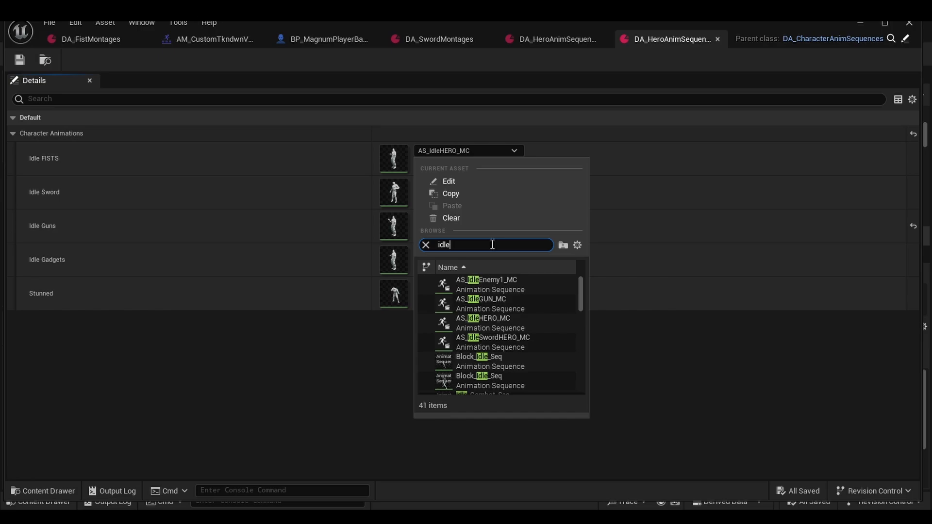
scroll(513, 321, down, 2)
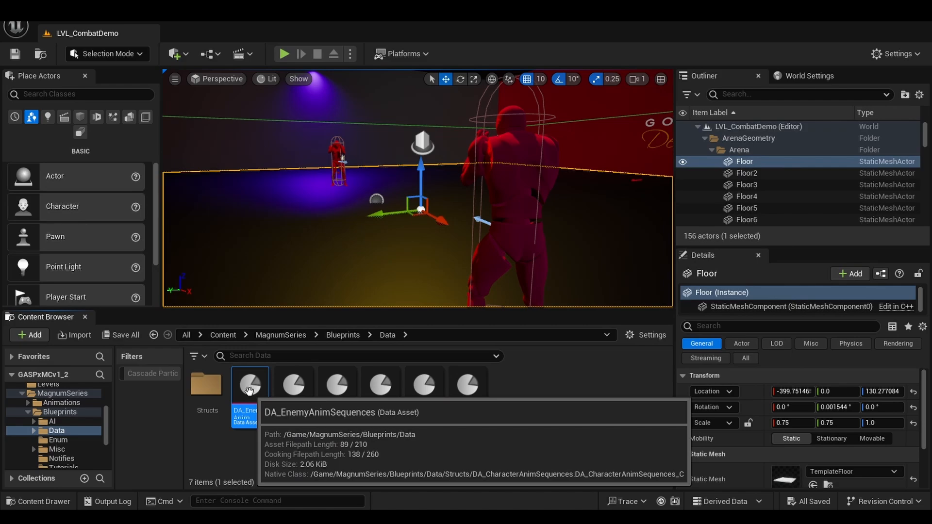
Locate the Anim Class of the Mesh component in BP_MagnumPlayerBase and open the ABP_McHero_MC animation blueprint.
right_drag(247, 272, 272, 279)
click(280, 334)
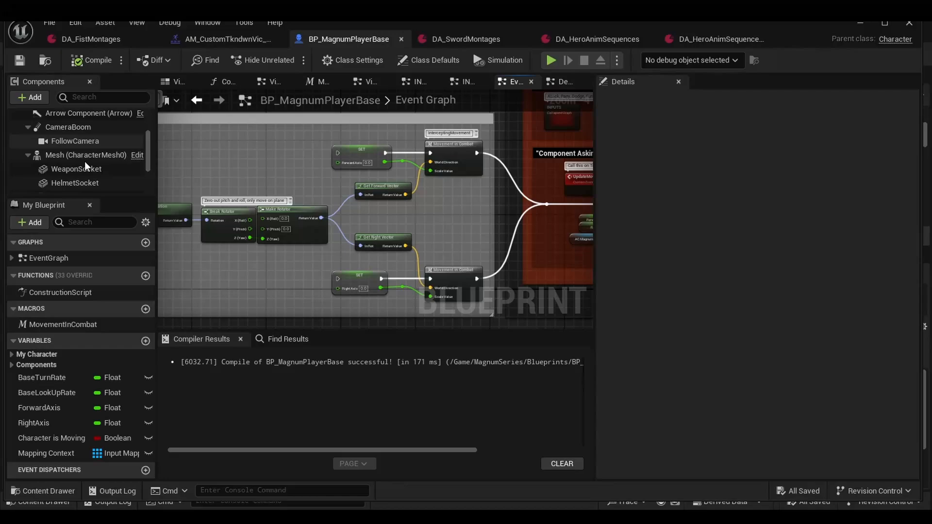
click(78, 154)
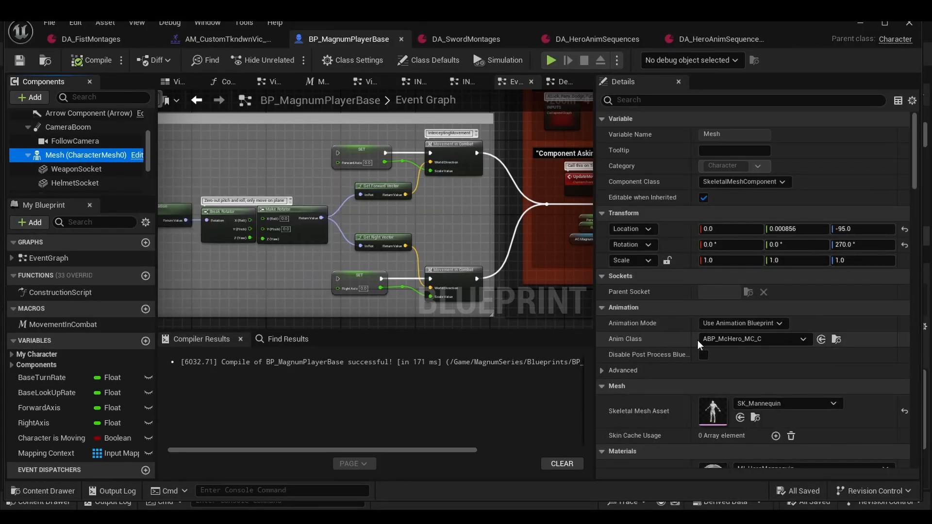
click(835, 340)
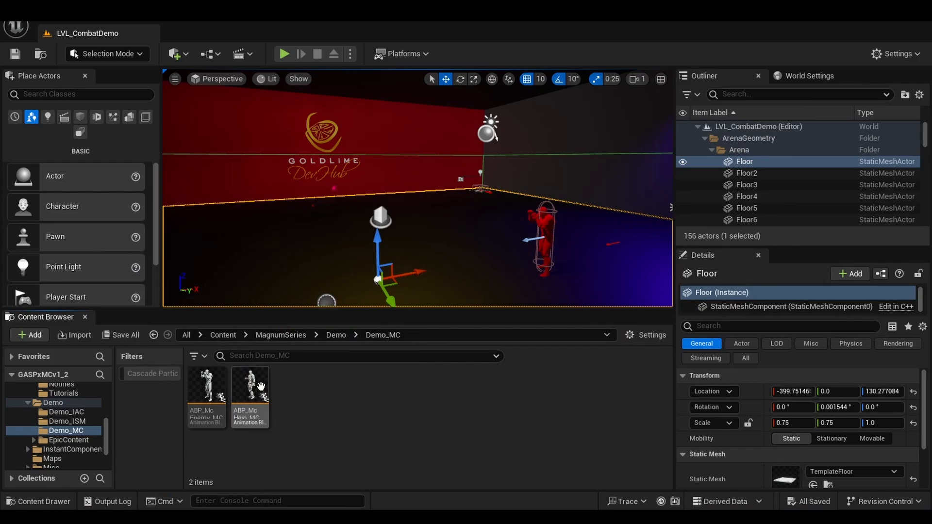
double_click(251, 390)
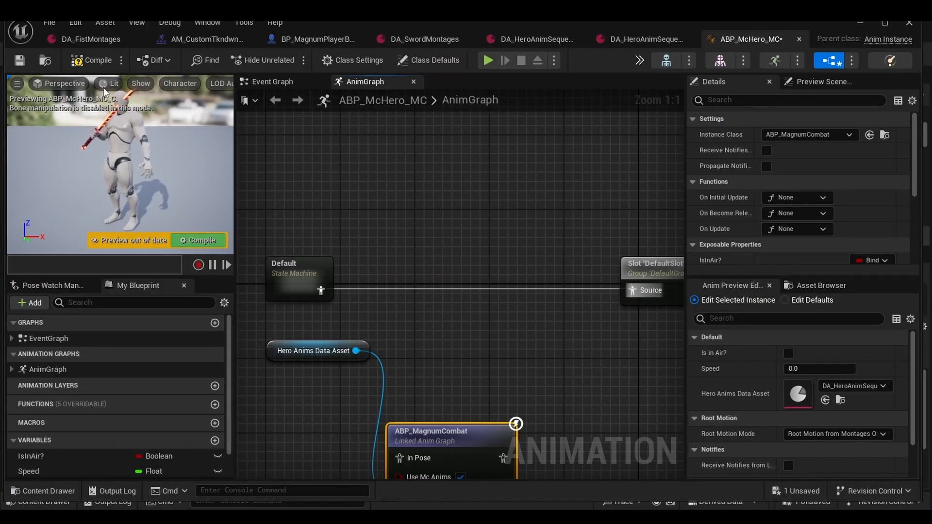
Compile ABP_McHero_MC and examine the states inside the Default state machine, ending back in the AnimGraph.
click(92, 60)
click(300, 274)
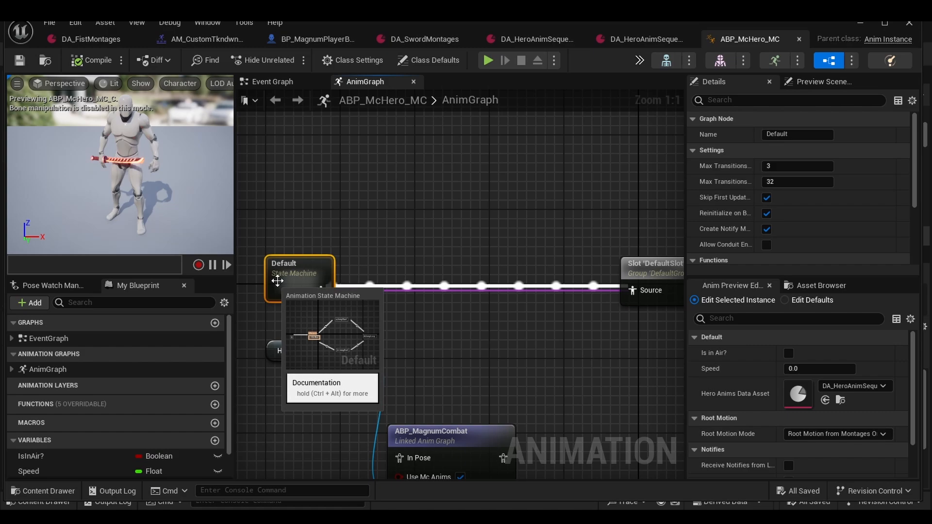
double_click(311, 275)
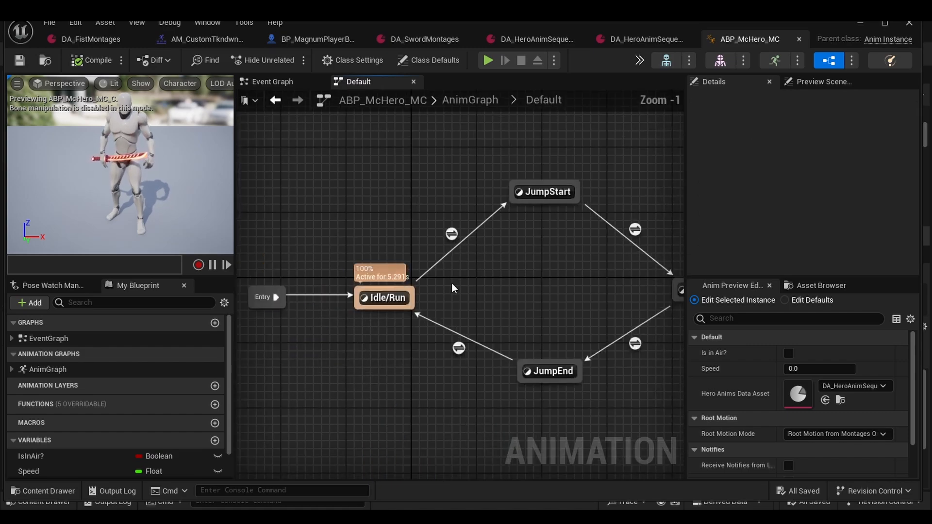
click(276, 101)
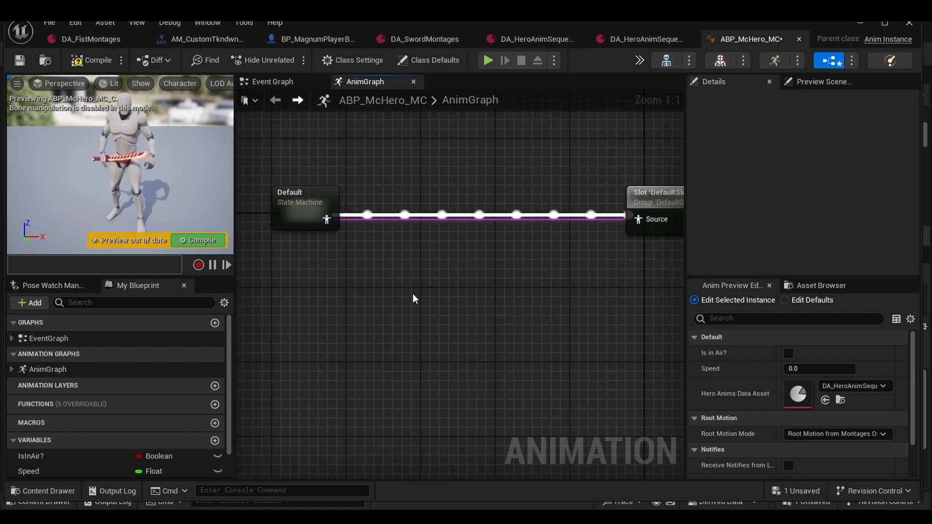
Add a Linked Anim Graph node with ABP_MagnumCombat as its instance class, and compile and save the blueprint.
right_click(396, 334)
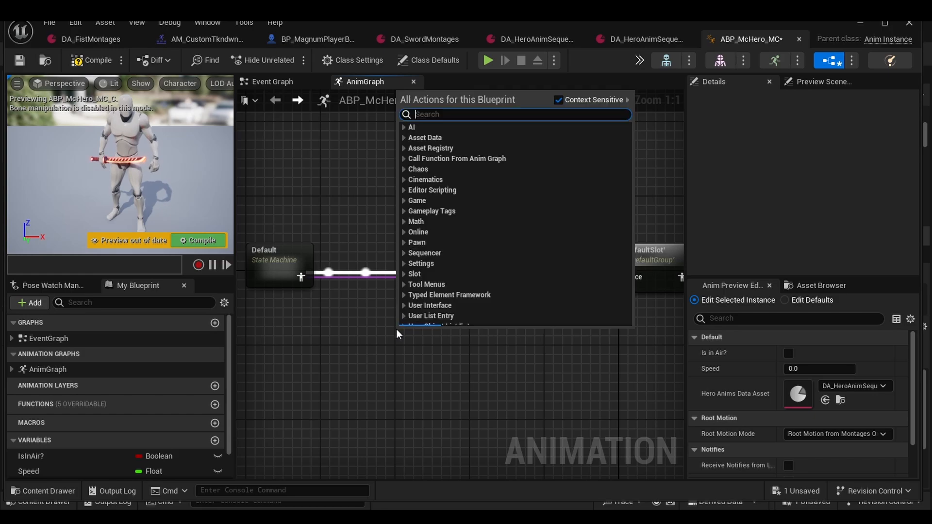
text(linked anim g)
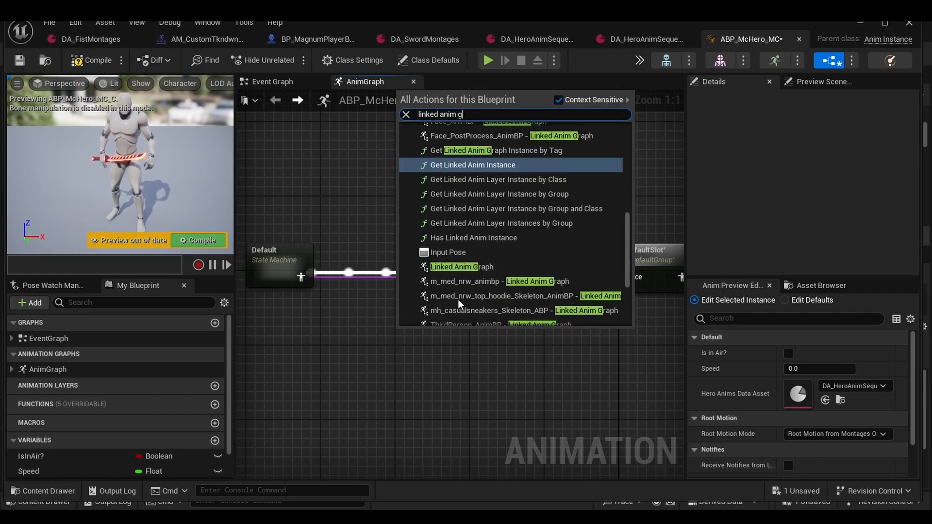
click(461, 266)
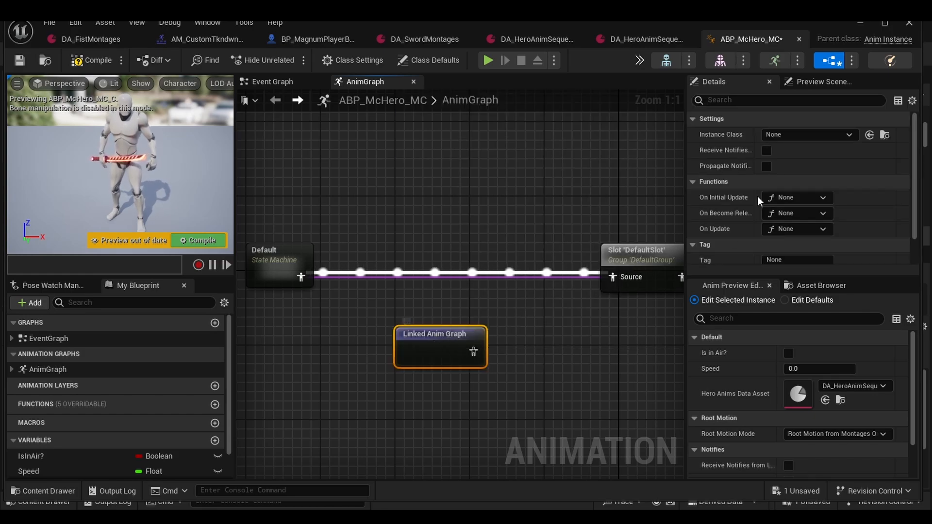
click(806, 136)
text(magnum)
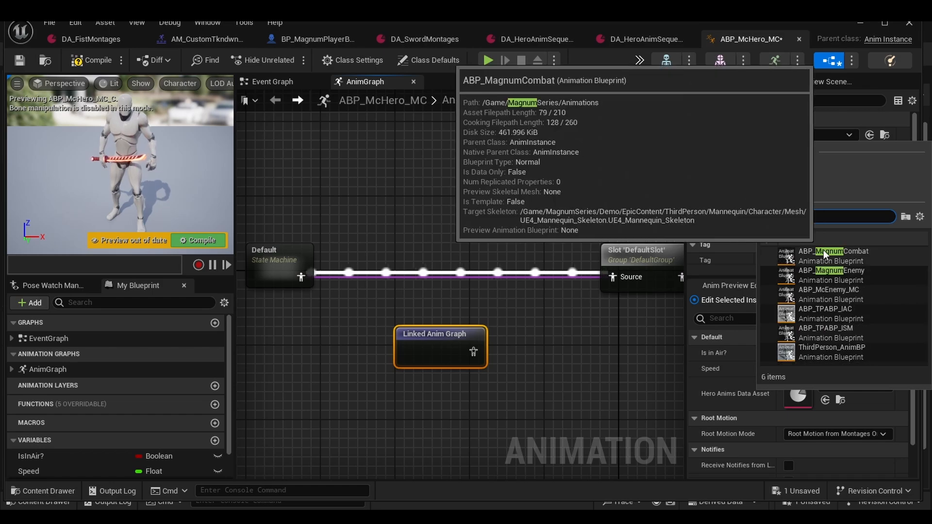
click(824, 254)
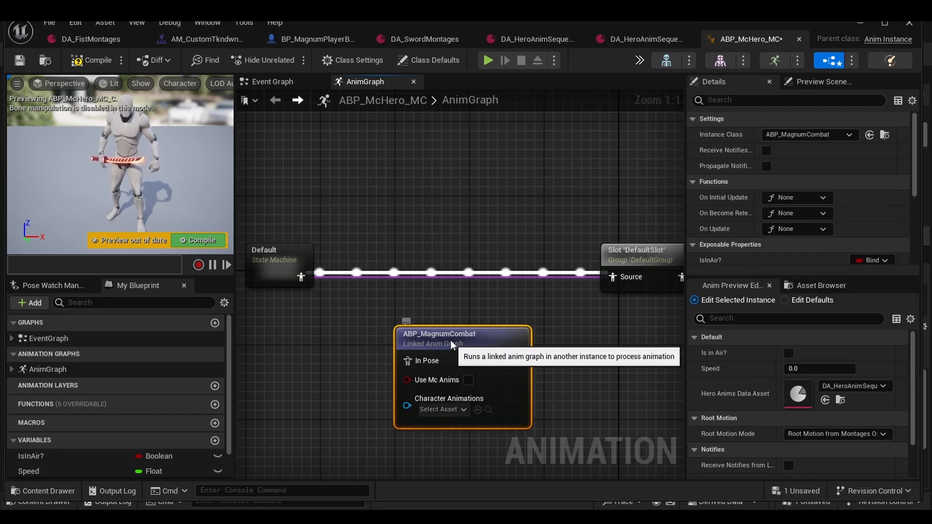
click(87, 60)
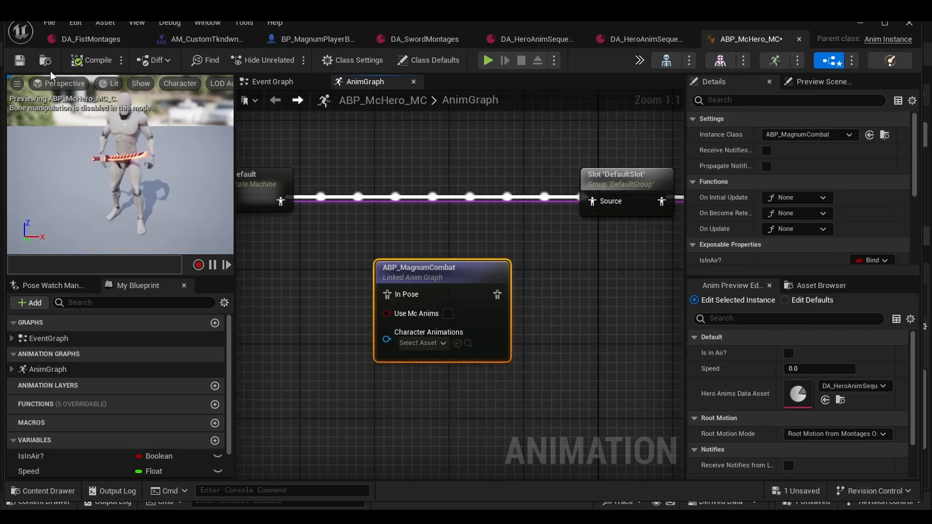
click(19, 60)
Assign DA_HeroAnimSequencesCustom to the node's Character Animations, wire the node between Default and Slot 'DefaultSlot', and compile.
click(421, 344)
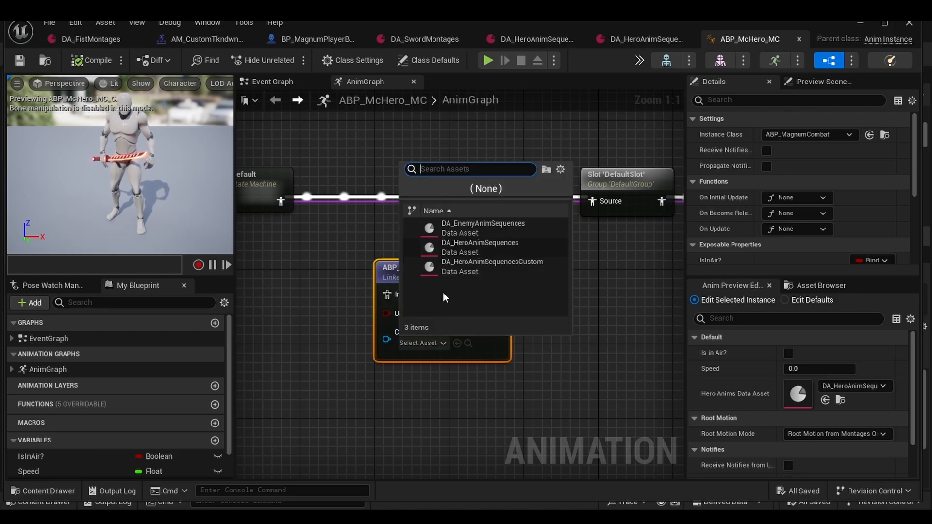
click(470, 269)
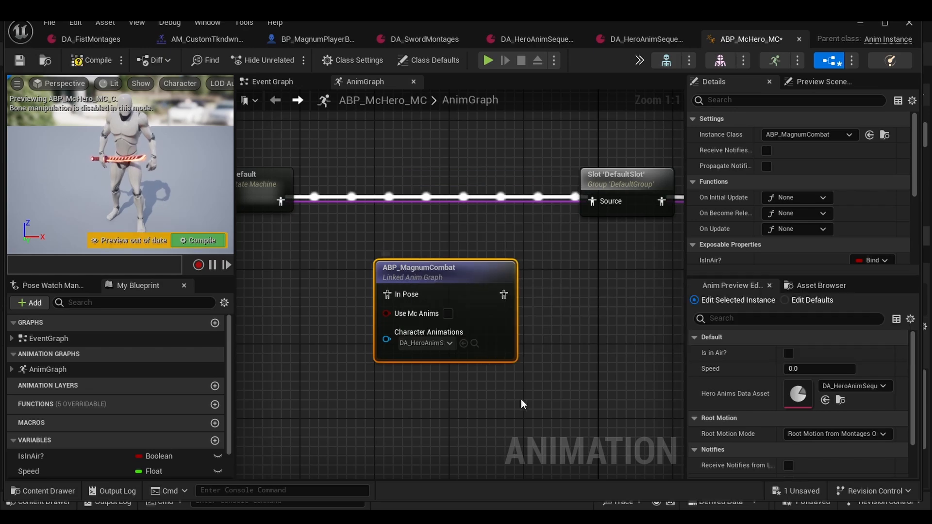
drag(473, 265, 455, 173)
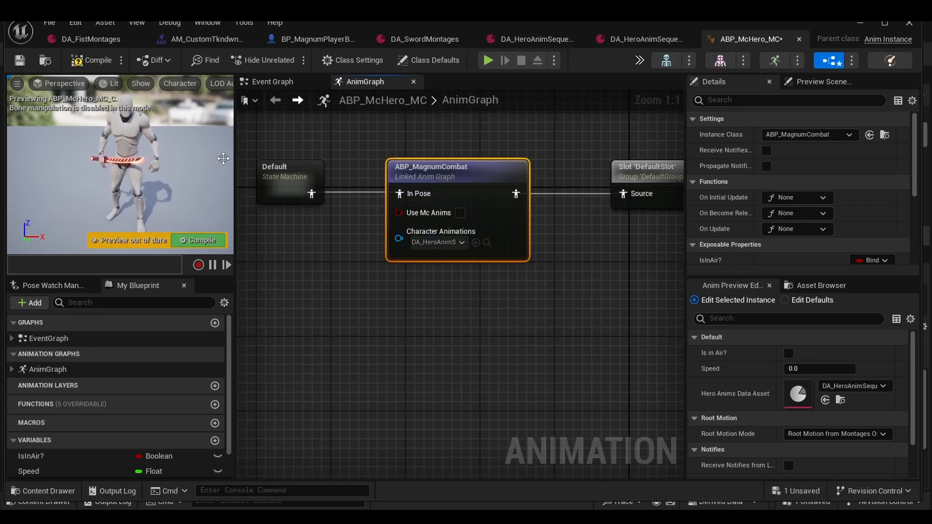
click(90, 62)
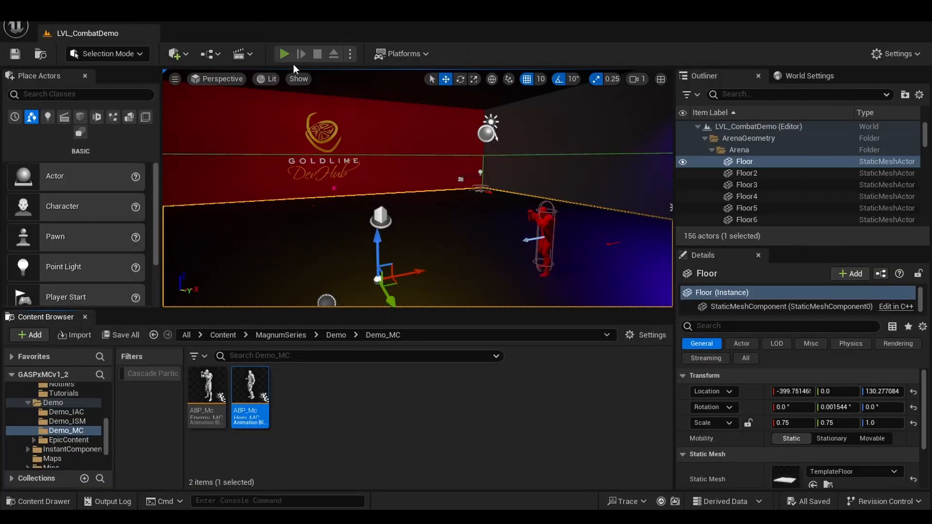
Play-test the combat demo level in full screen, moving the hero around the arena.
click(284, 53)
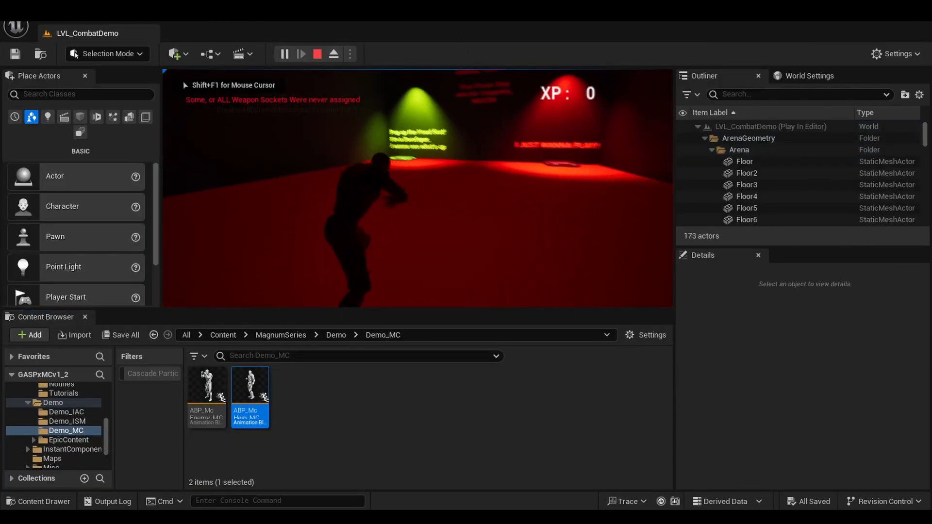
key(F11)
click(414, 259)
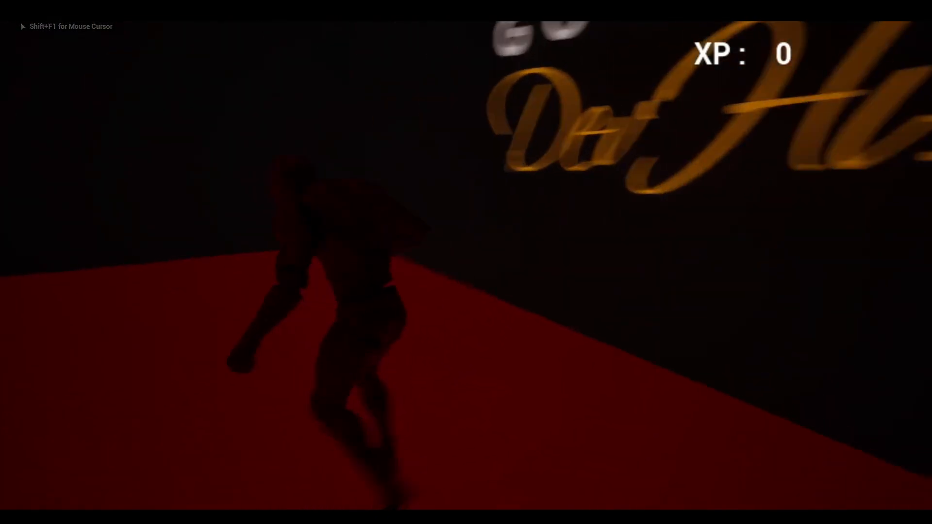
key(w)
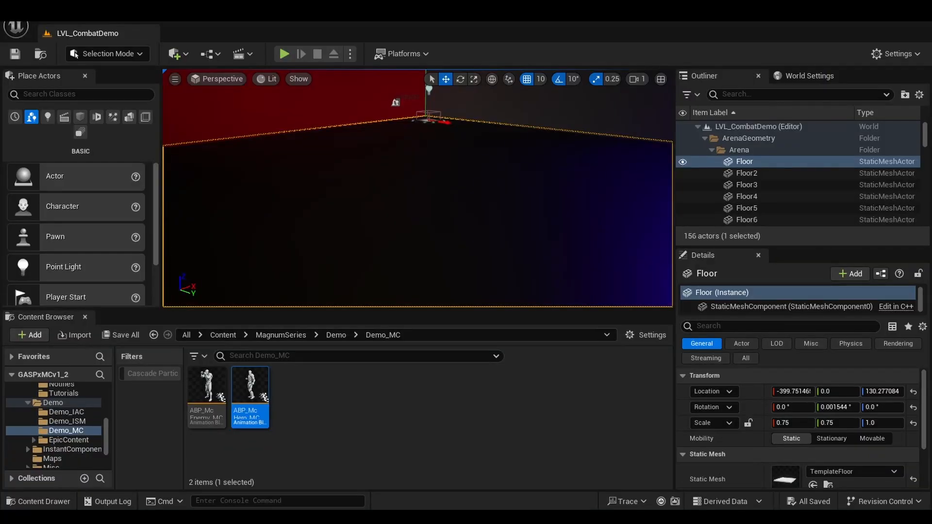
Return to DA_FistMontages and expand the Dodges array to examine its nine directional roll montages.
click(429, 468)
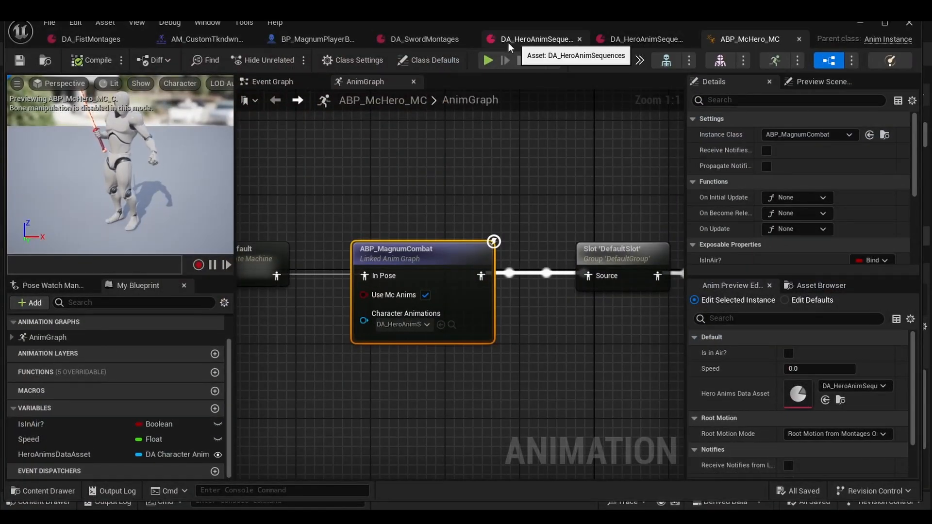
click(107, 43)
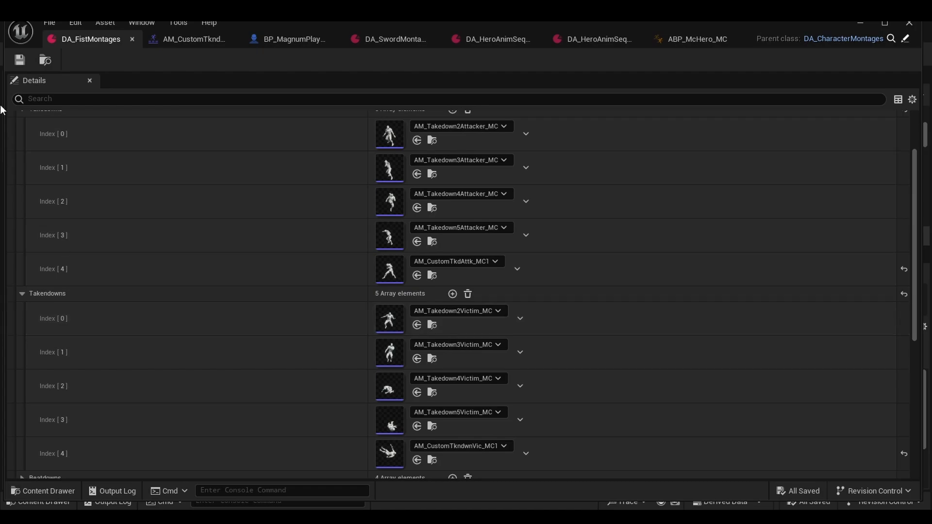
scroll(225, 300, down, 3)
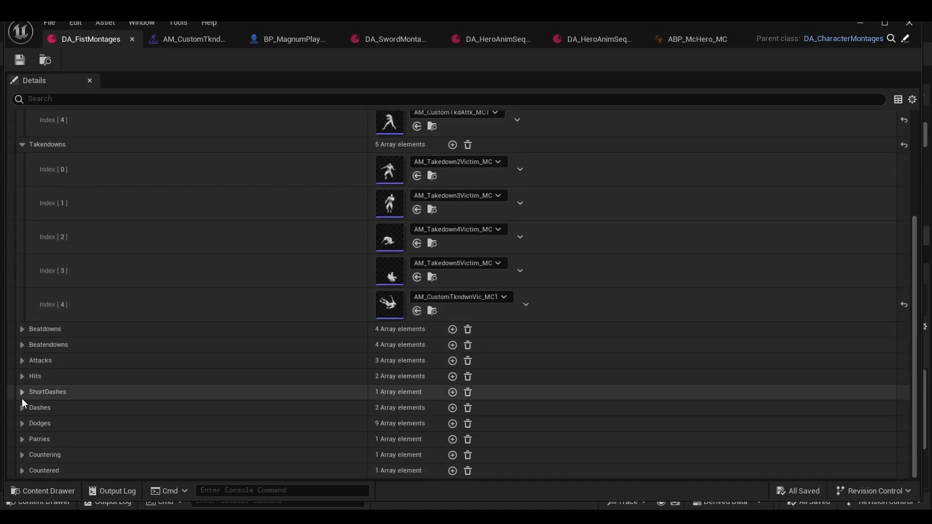
click(22, 424)
scroll(200, 390, down, 9)
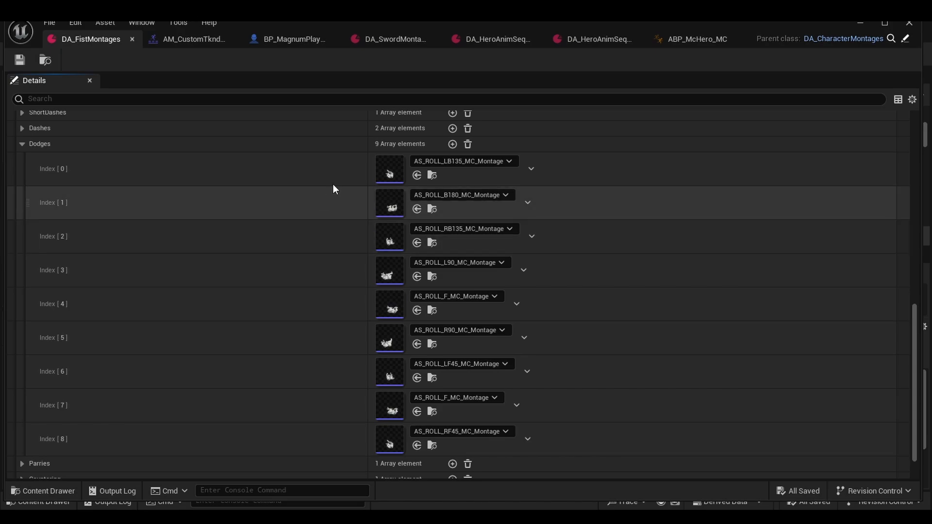
Create AnimMontages from all eight roll sequences in Fighter_Animations/Animation/Sequence1/06_Roll/01_Roll.
click(44, 490)
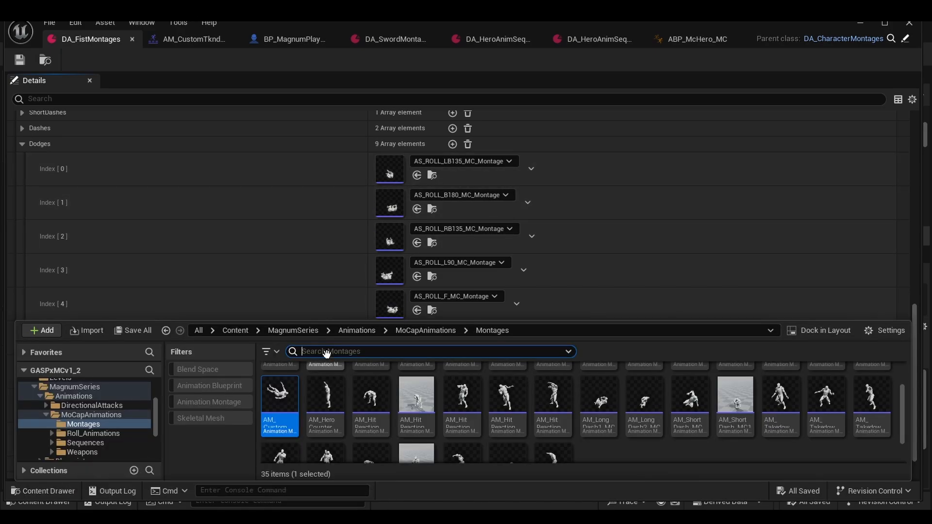
click(235, 330)
double_click(415, 399)
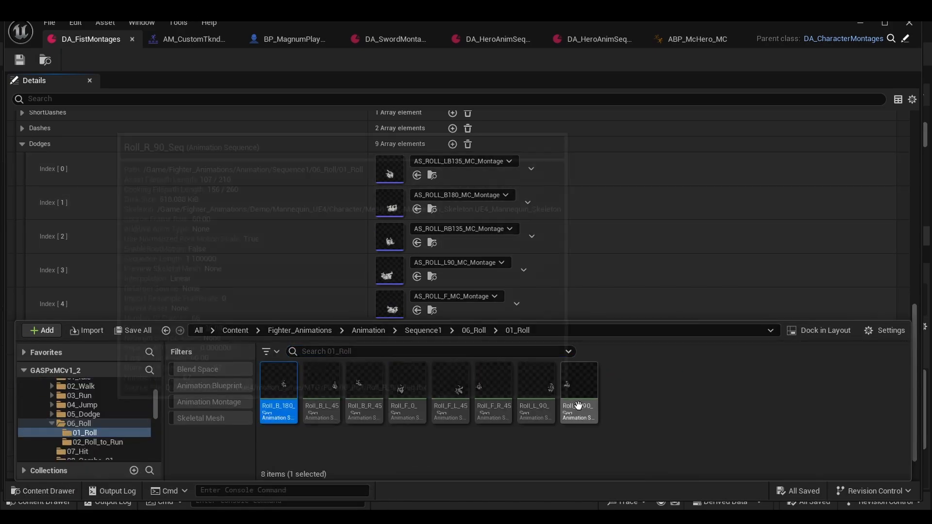
shift+click(578, 393)
right_click(580, 395)
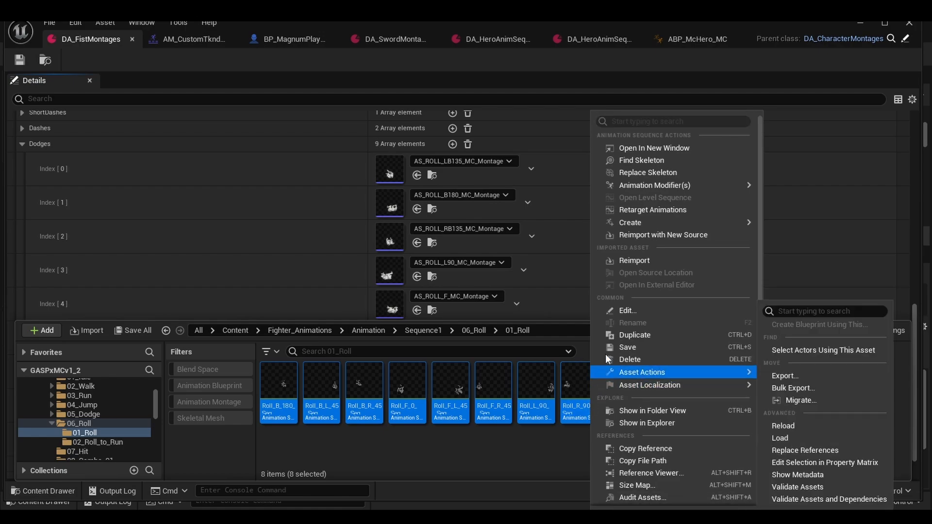
mouse_move(662, 221)
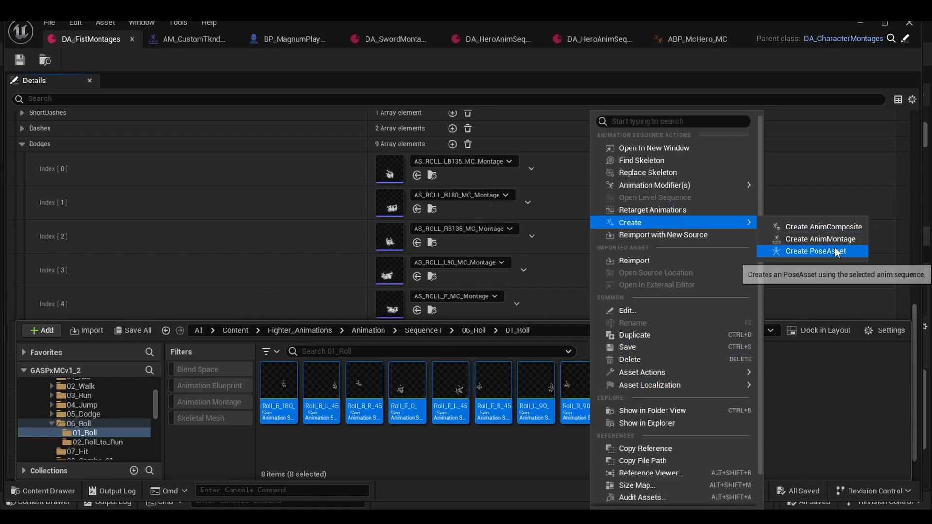
click(820, 239)
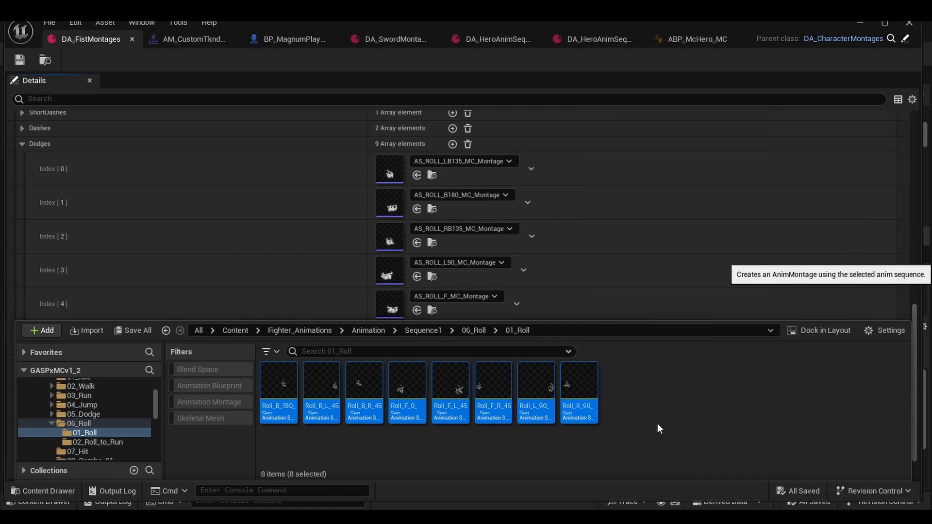
click(31, 490)
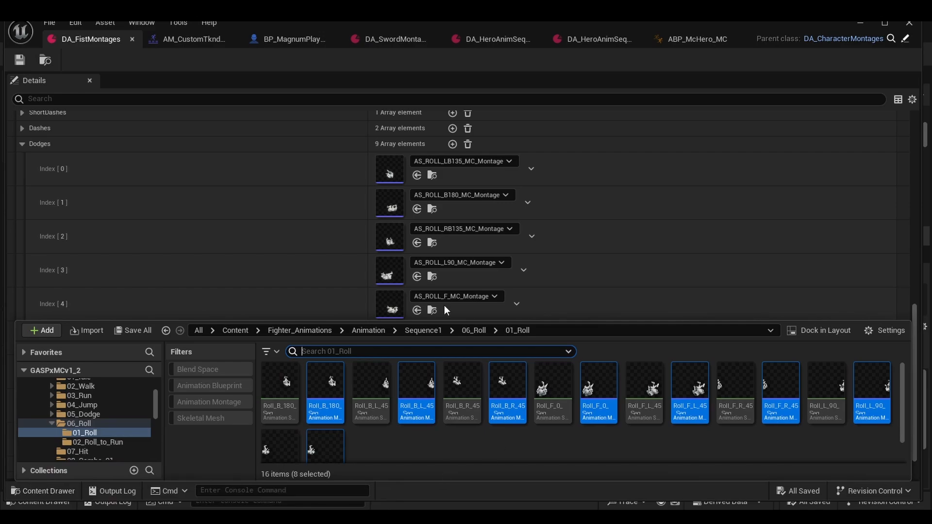
Assign Roll_B_L_45_Seq_Montage, Roll_B_180_Seq_Montage and Roll_B_R_45_Seq_Montage to Dodges indices 0, 1 and 2 of DA_FistMontages.
scroll(487, 237, down, 1)
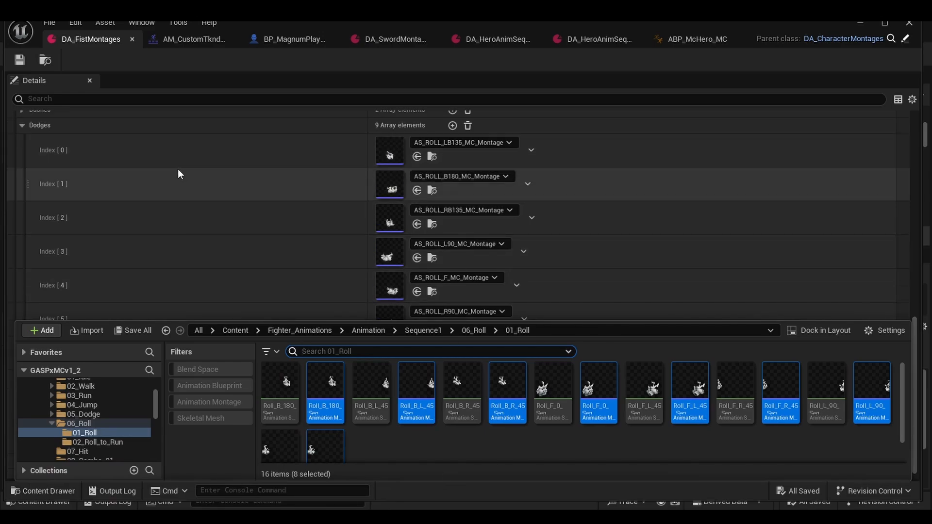
scroll(389, 185, up, 1)
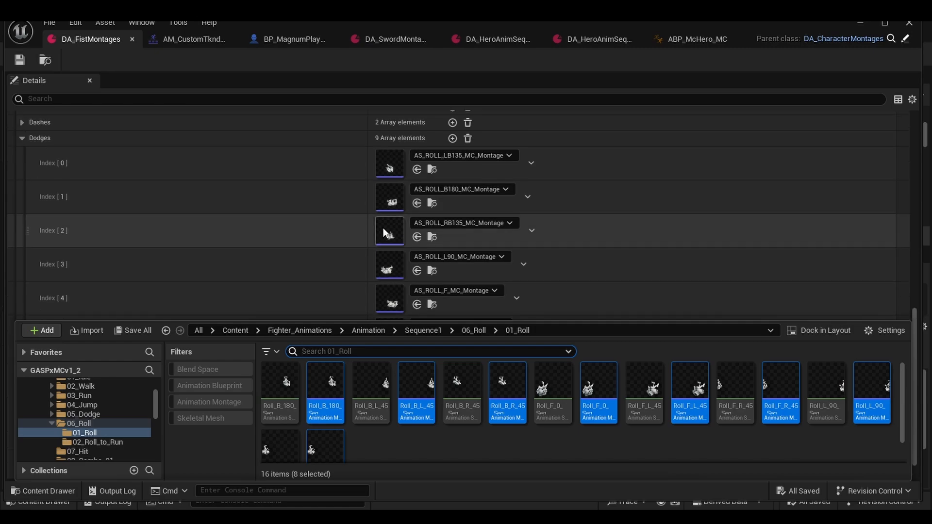
scroll(383, 225, down, 1)
click(439, 420)
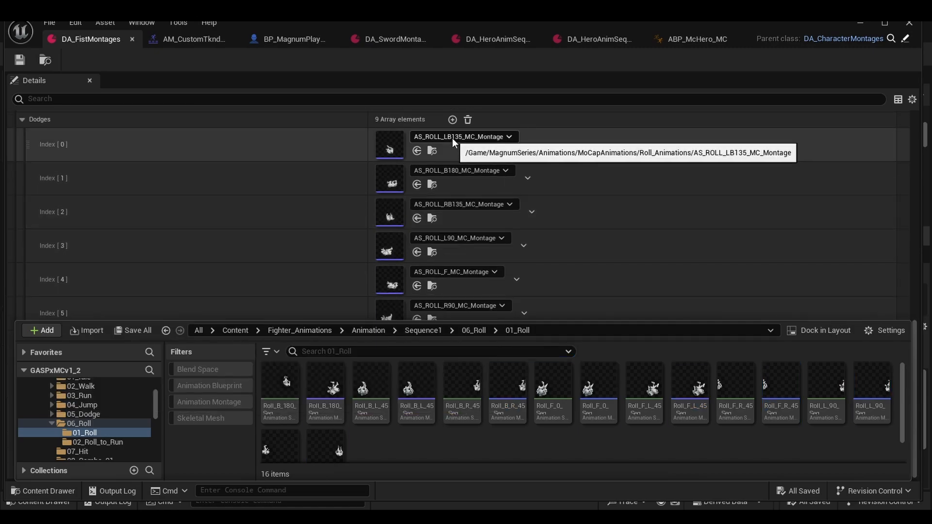
scroll(574, 445, down, 1)
scroll(485, 434, up, 1)
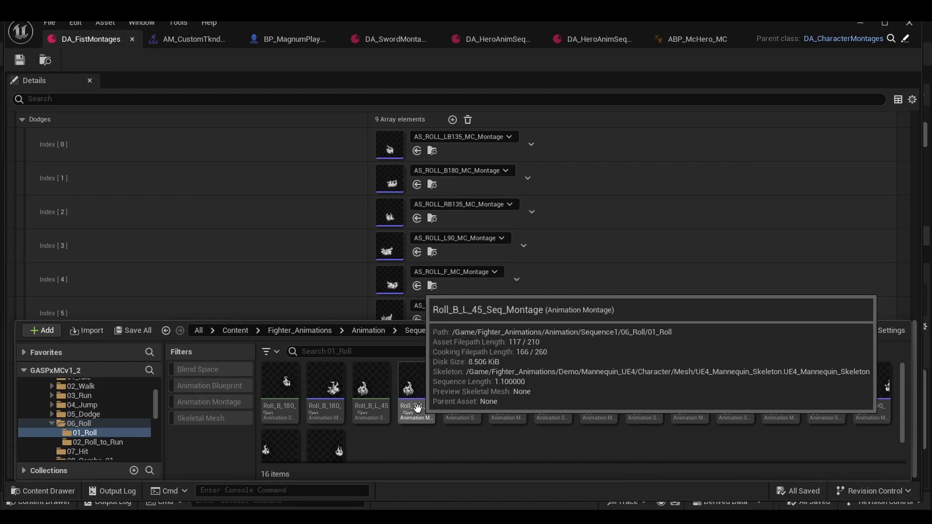
drag(417, 408, 396, 150)
drag(509, 408, 400, 213)
drag(327, 407, 399, 182)
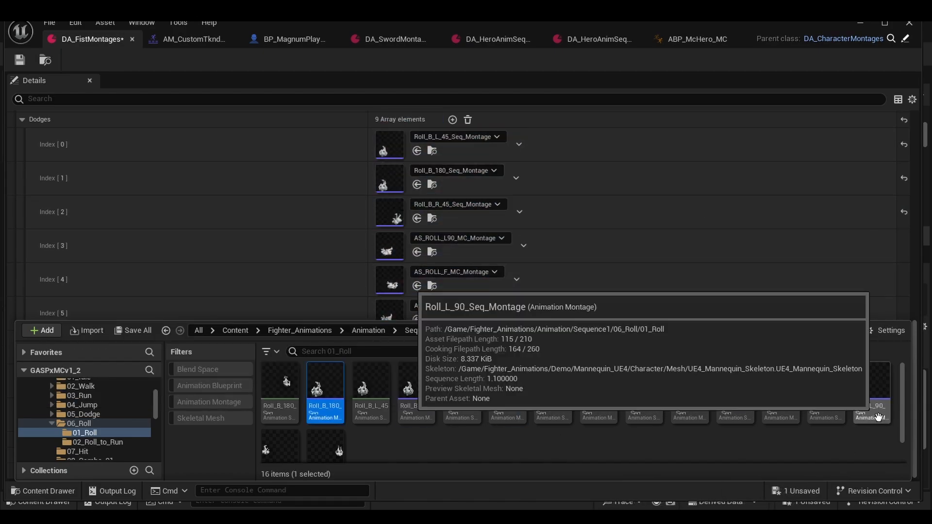
Assign Roll_L_90_Seq_Montage, Roll_F_0_Seq_Montage and Roll_R_90_Seq_Montage to Dodges indices 3, 4 and 5.
drag(877, 414, 399, 246)
drag(599, 407, 400, 284)
scroll(233, 272, down, 1)
click(42, 491)
scroll(410, 223, down, 2)
scroll(369, 427, down, 1)
drag(324, 420, 399, 213)
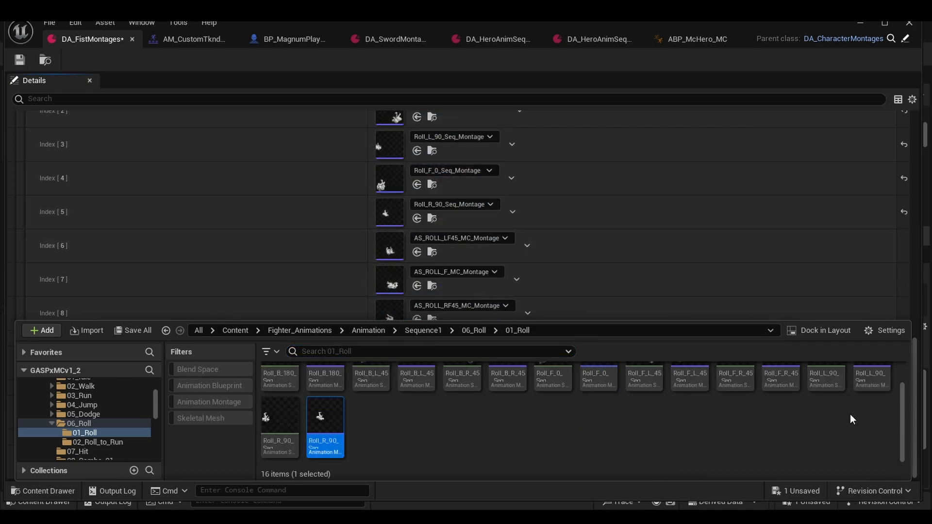
Assign Roll_F_L_45_Seq_Montage, Roll_F_0_Seq_Montage and Roll_F_R_45_Seq_Montage to Dodges indices 6, 7 and 8, and save DA_FistMontages.
scroll(850, 418, up, 1)
drag(780, 408, 397, 312)
drag(599, 408, 398, 280)
drag(689, 408, 398, 246)
click(56, 491)
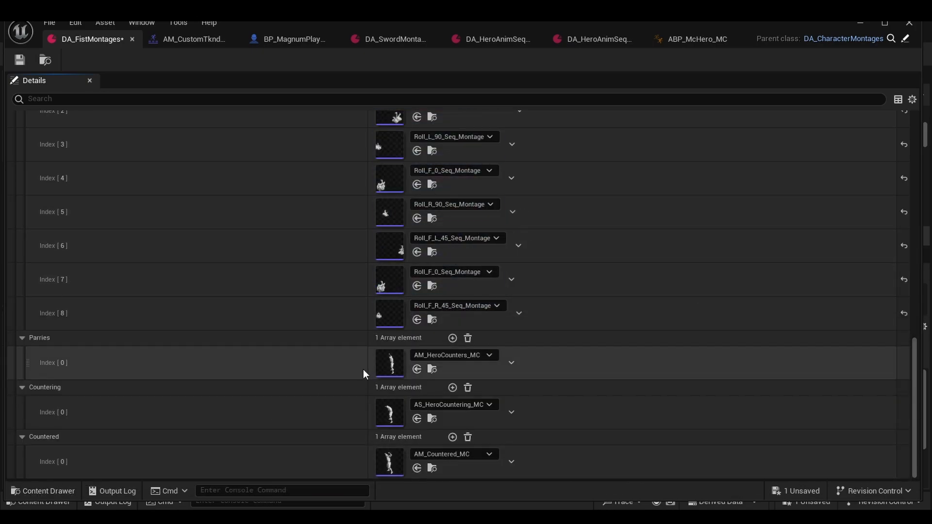
scroll(529, 372, up, 1)
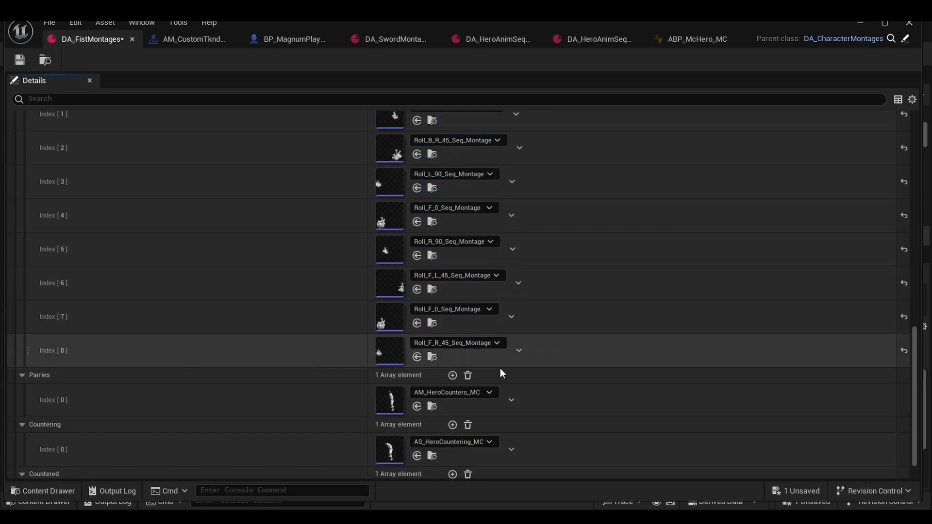
scroll(582, 379, up, 1)
scroll(589, 374, up, 2)
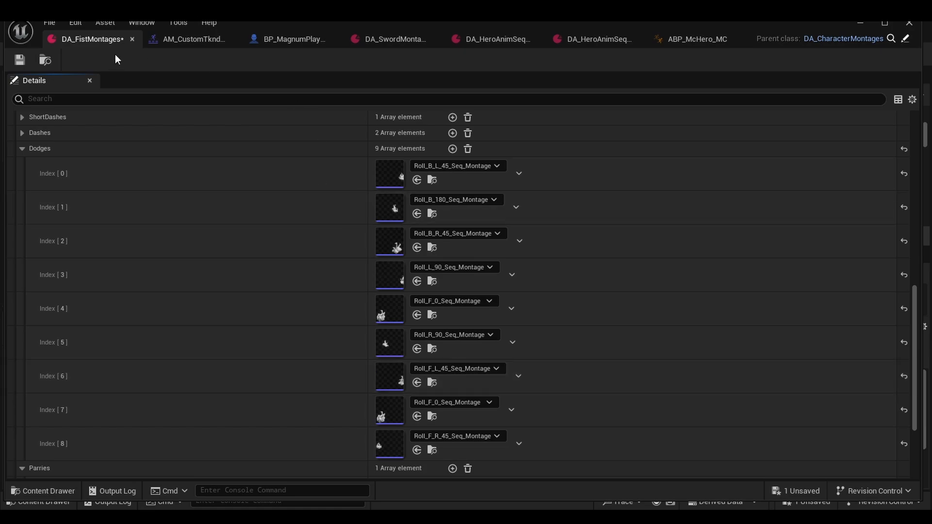
click(18, 61)
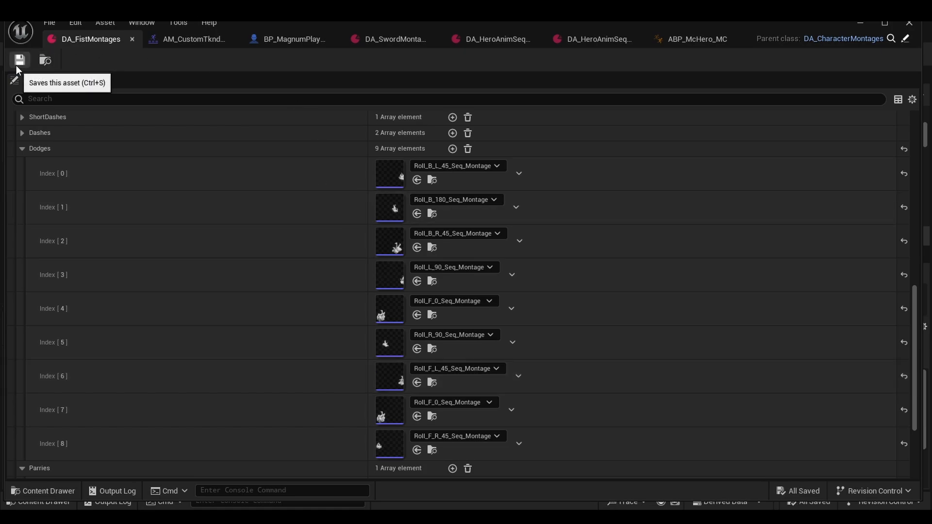
Copy the Dodges array of DA_FistMontages into the Dodges array of DA_SwordMontages.
click(377, 39)
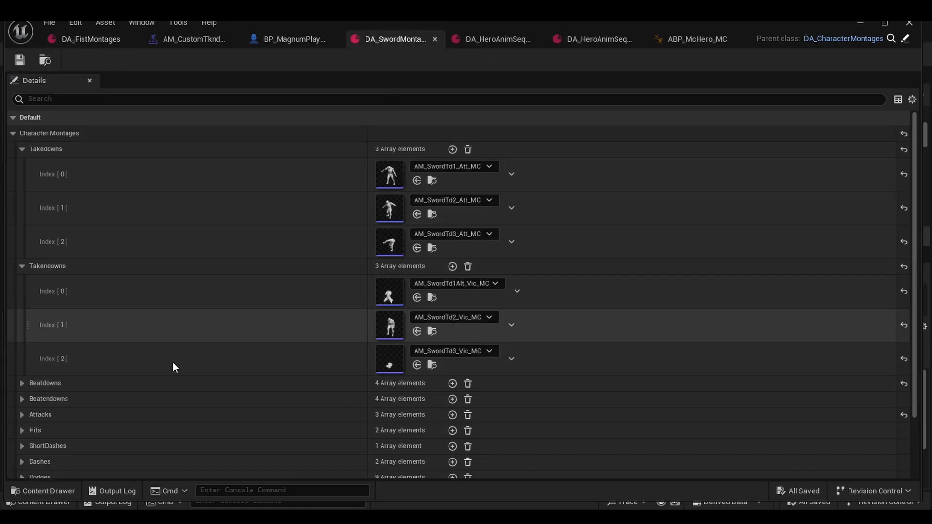
scroll(29, 412, down, 2)
click(22, 423)
scroll(165, 391, down, 10)
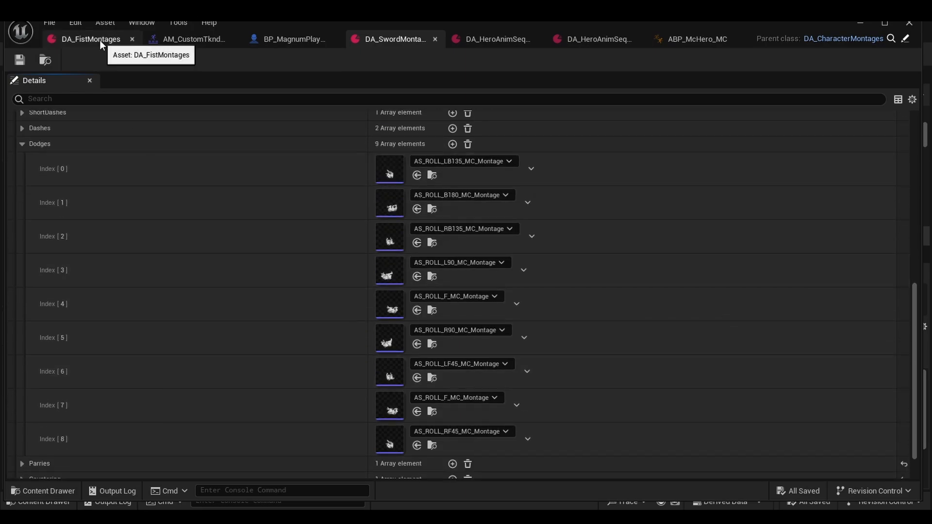
click(100, 39)
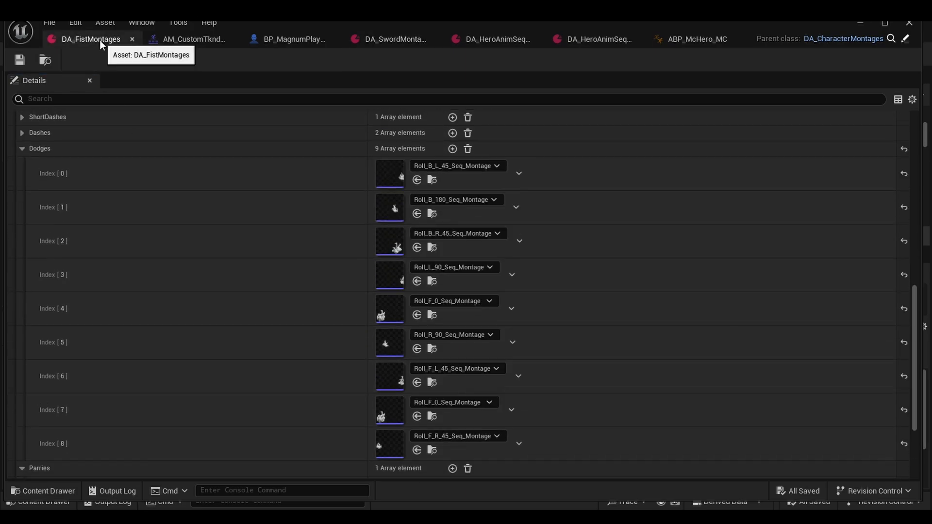
right_click(41, 149)
click(84, 209)
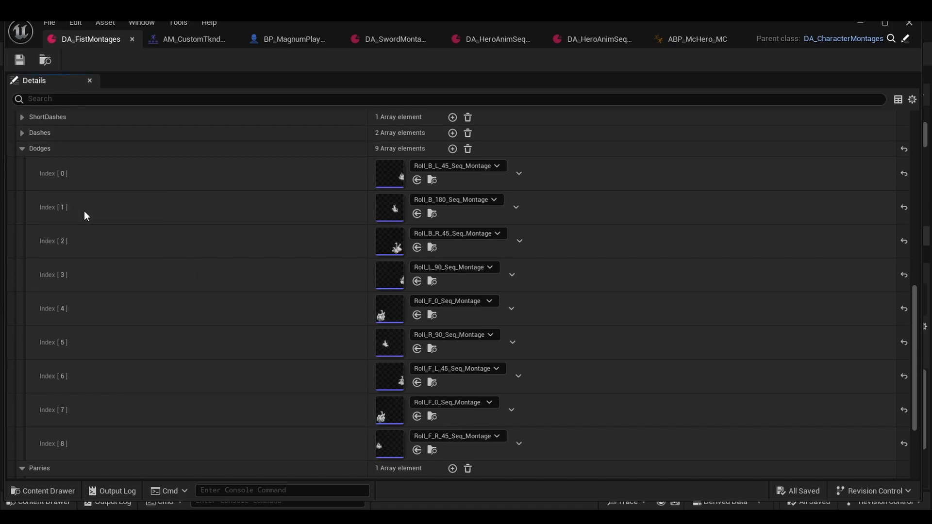
click(376, 39)
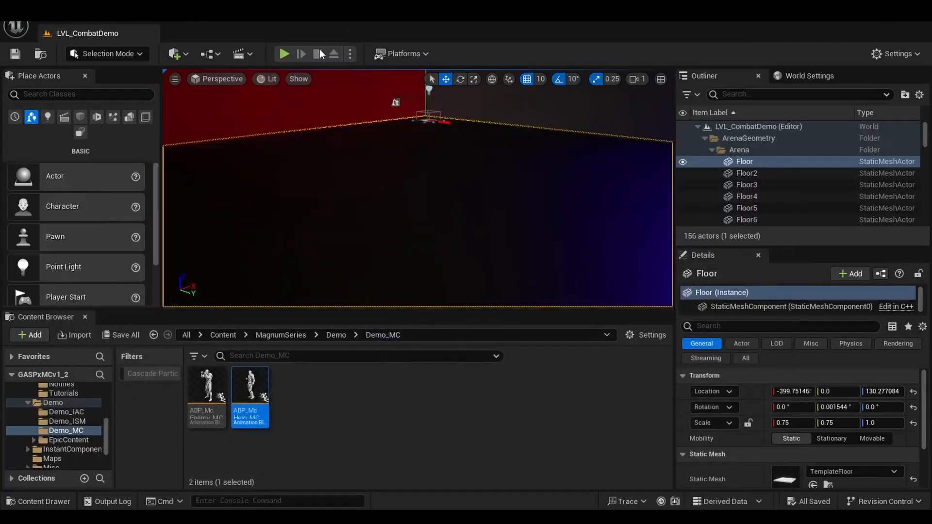
Play-test the roll dodges briefly in the LVL_CombatDemo level viewport.
click(282, 54)
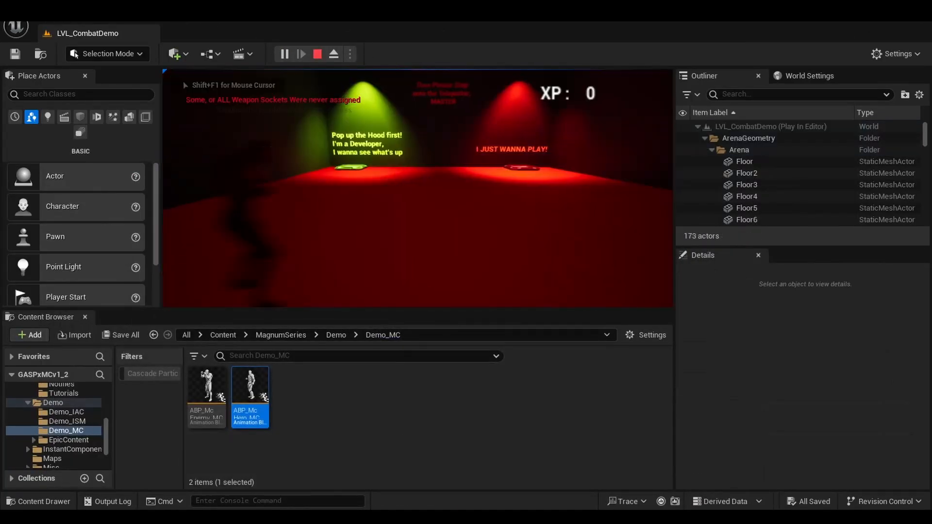
key(w)
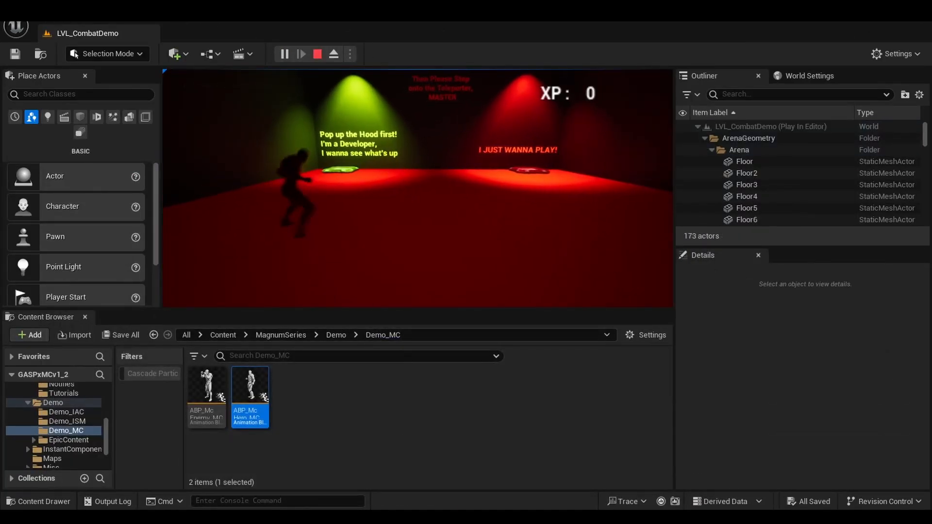
key(Escape)
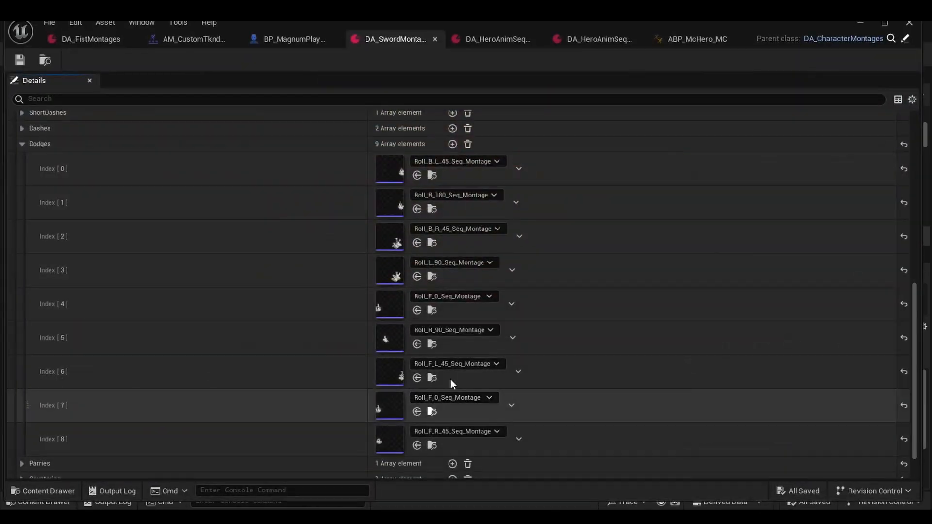
Bulk-edit the eight roll animation sequences in the Property Matrix to turn on EnableRootMotion.
key(ctrl+space)
ctrl+click(280, 393)
ctrl+click(462, 393)
ctrl+click(552, 393)
ctrl+click(644, 392)
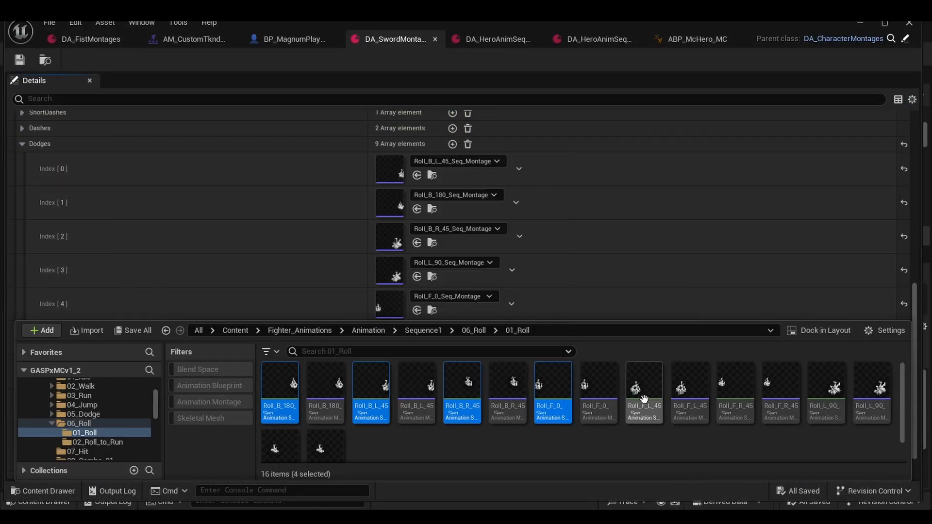
ctrl+click(735, 392)
ctrl+click(826, 393)
scroll(635, 413, down, 1)
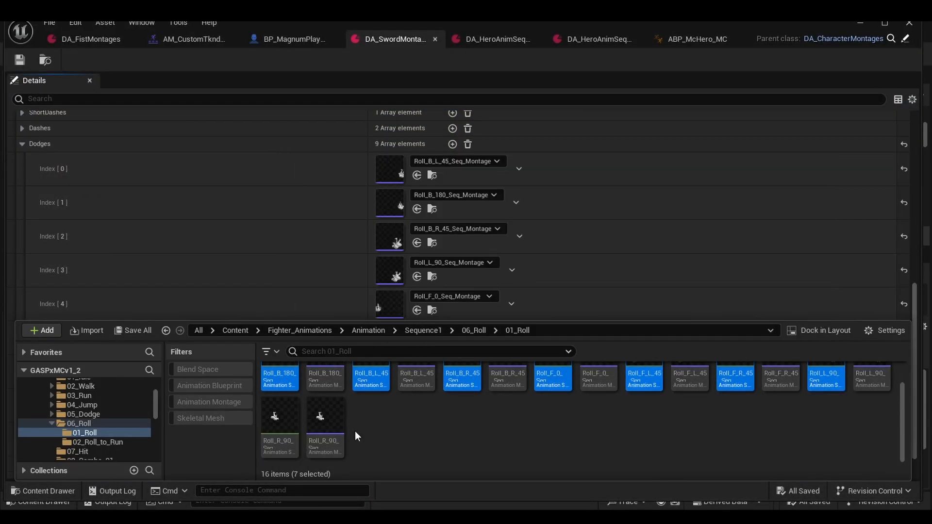
ctrl+click(280, 416)
right_click(291, 421)
mouse_move(345, 290)
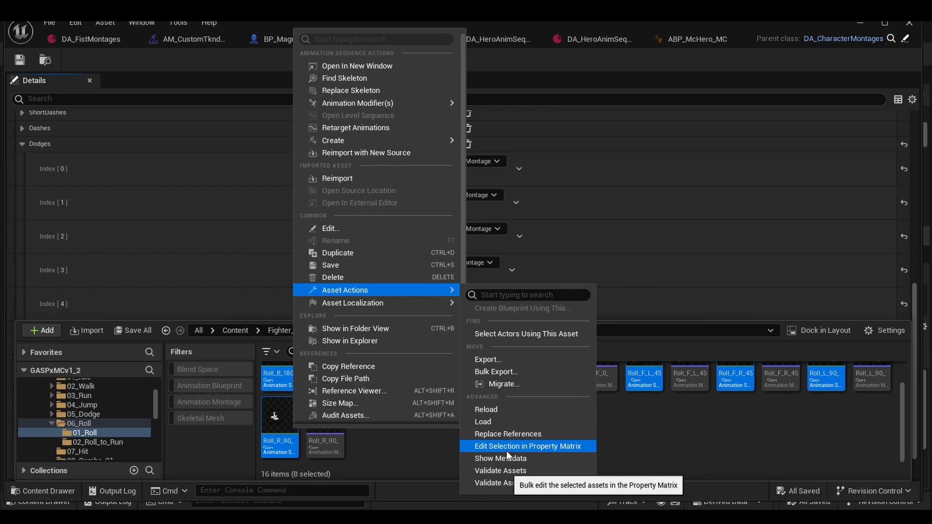
click(505, 450)
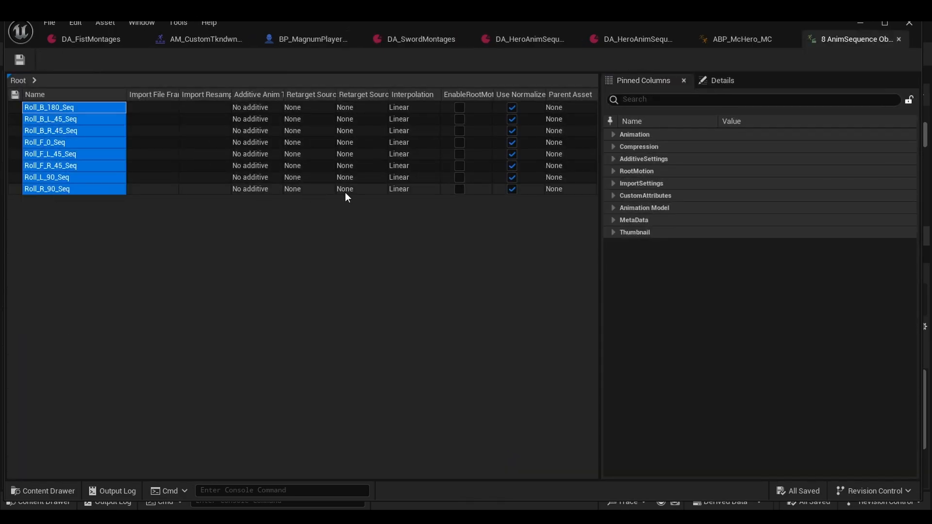
click(753, 82)
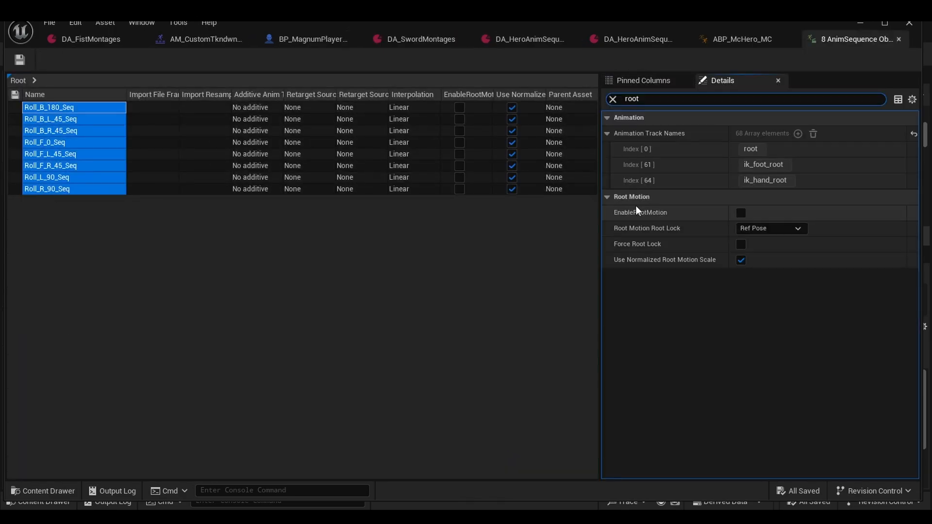
click(741, 213)
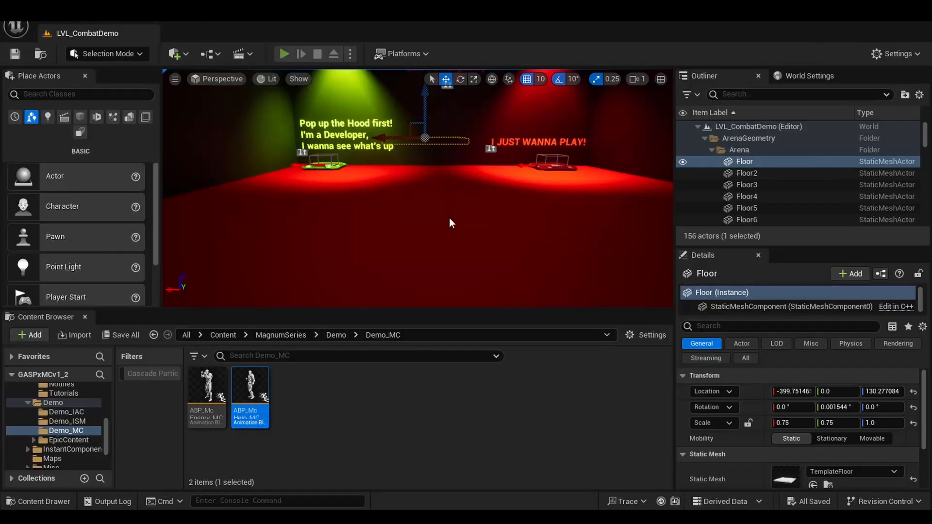
Play-test the level in full screen, dodging forward and backward with the hero.
key(alt+p)
key(F11)
key(w)
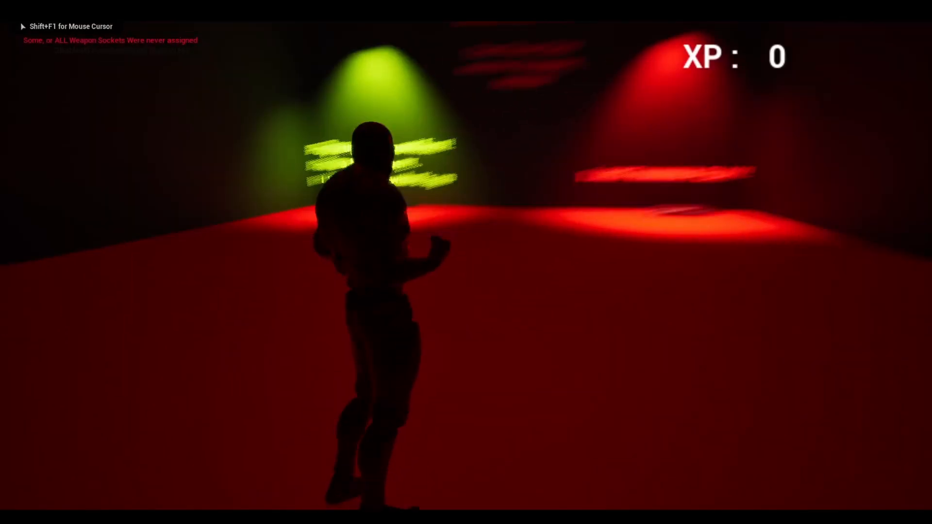
key(space)
key(space)
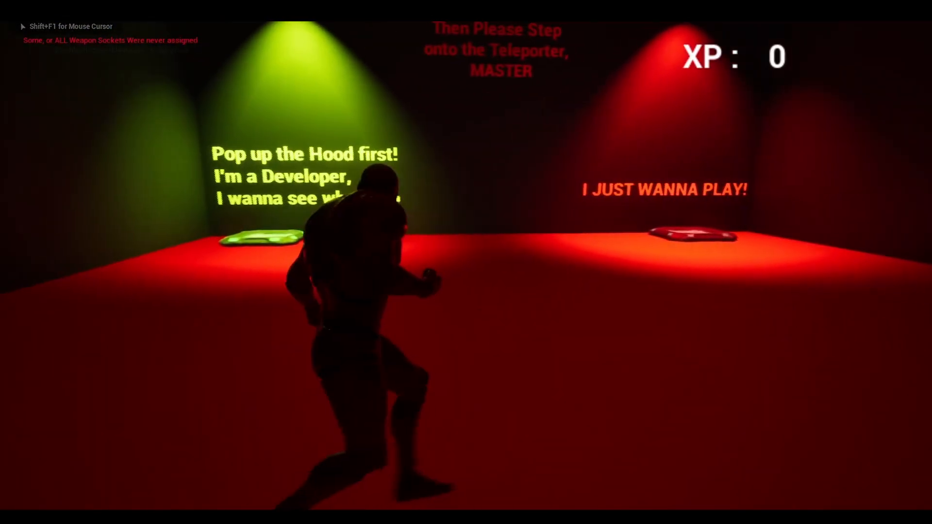
key(s)
key(space)
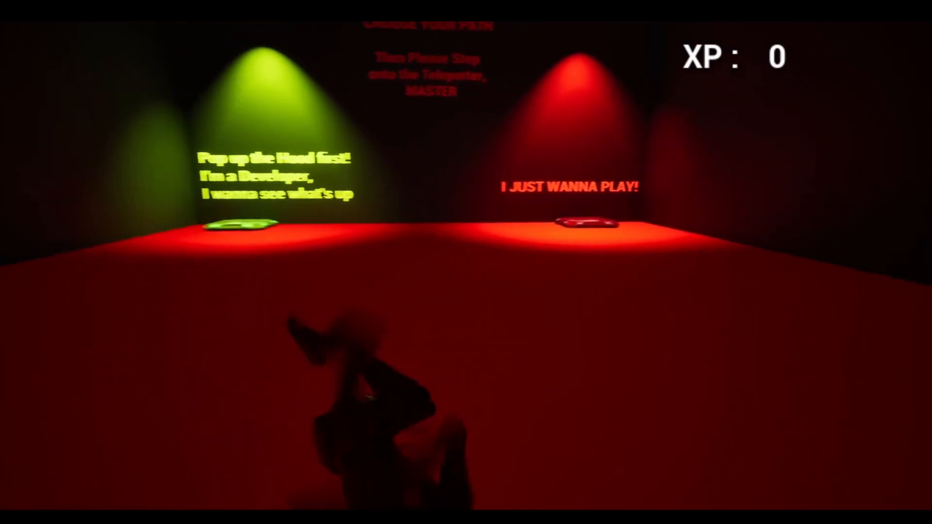
key(Escape)
Open the WeaponSockets folder inside MagnumSeries/Blueprints/Misc/ShoppingSystem.
click(226, 335)
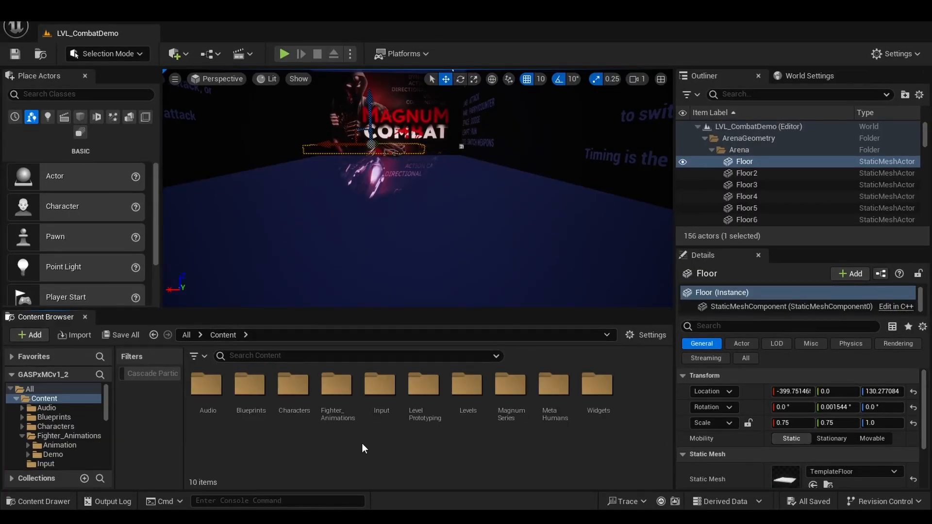
double_click(509, 386)
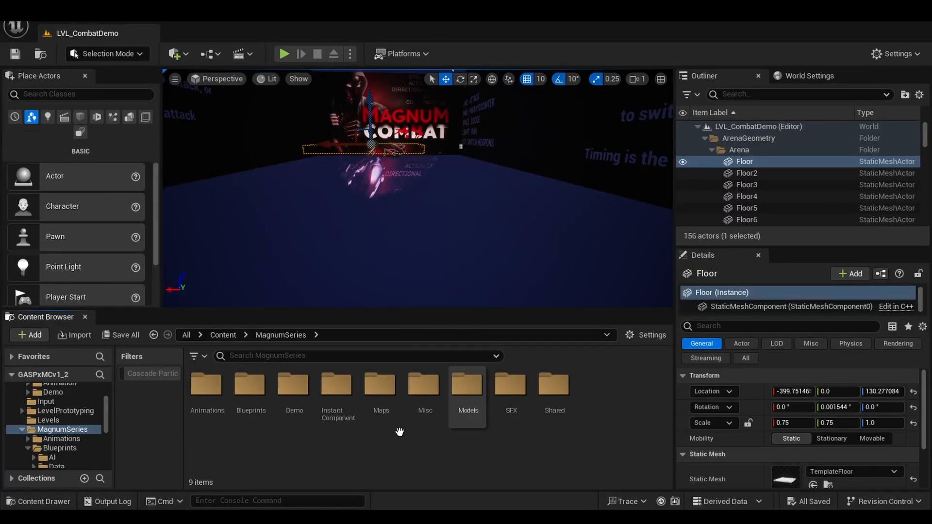
double_click(250, 386)
double_click(338, 385)
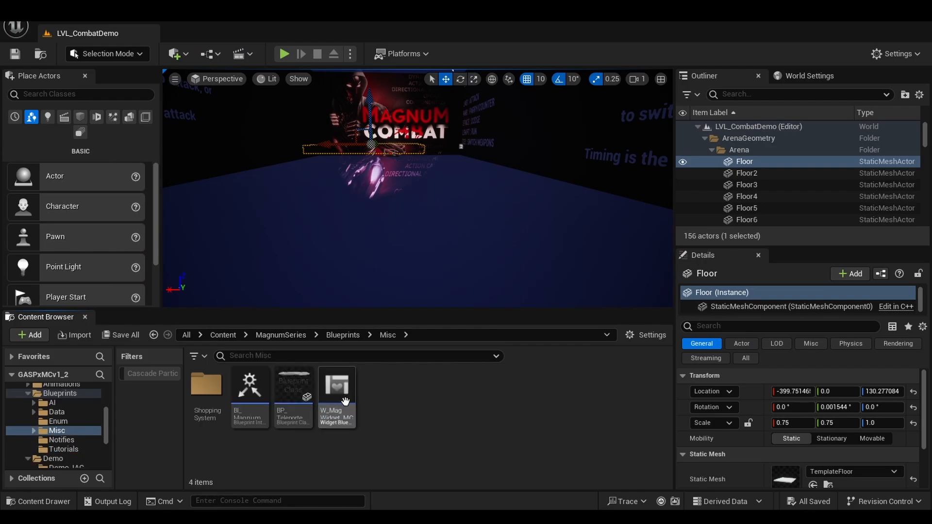
double_click(223, 399)
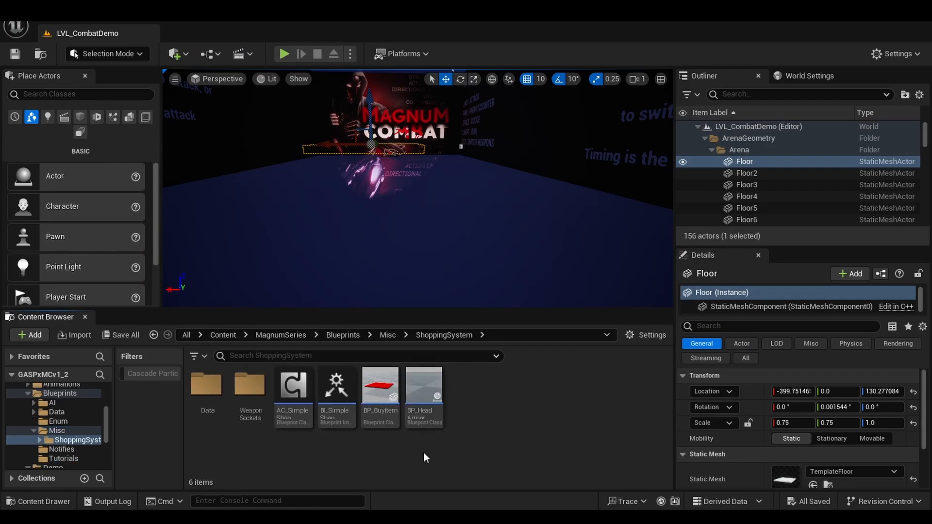
double_click(245, 404)
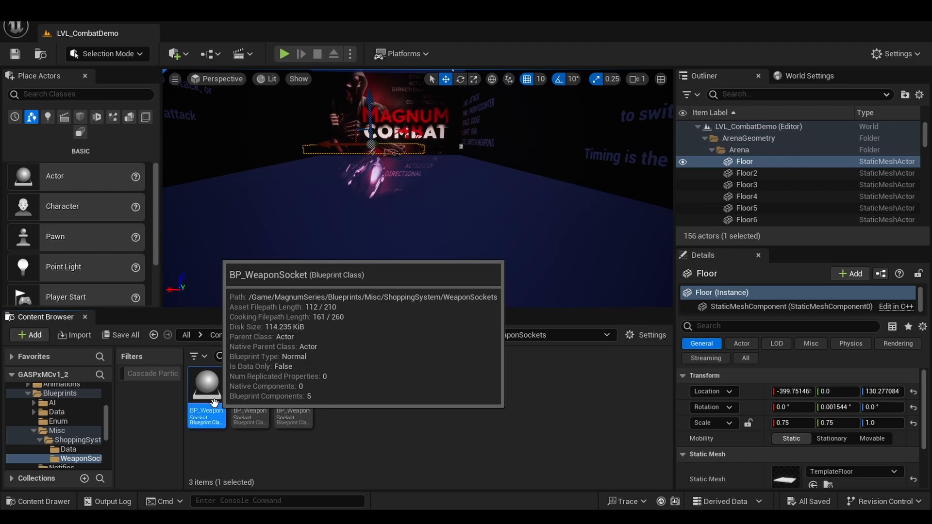
Create a child Blueprint class of BP_WeaponSocket named BP_WeaponSocket_Axe.
right_click(214, 403)
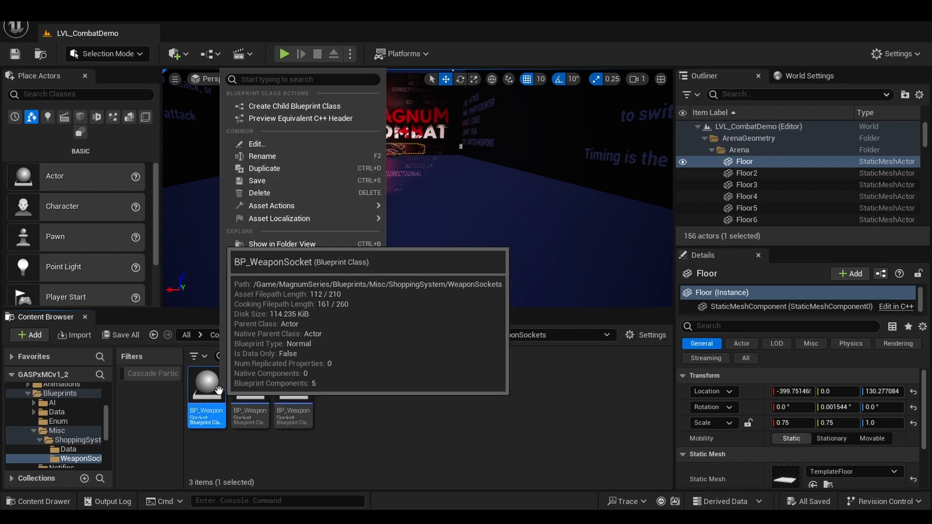
click(273, 106)
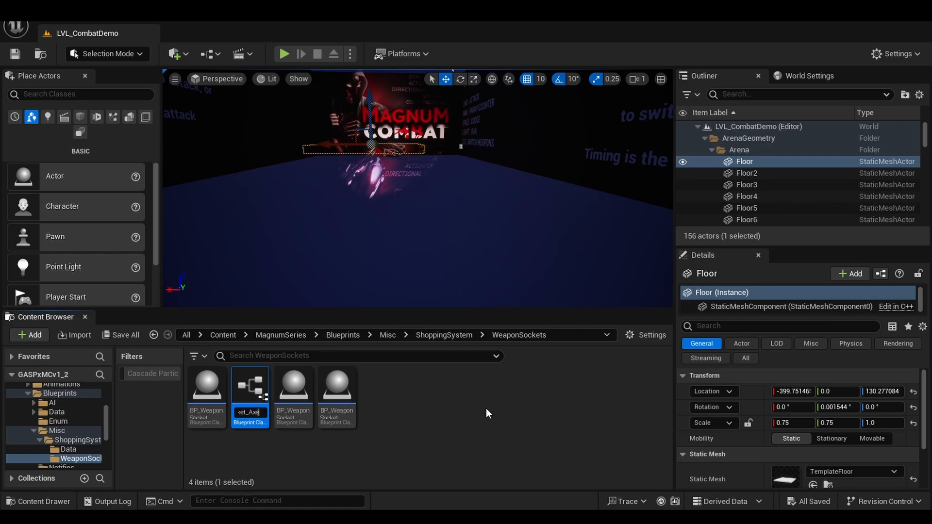
key(Return)
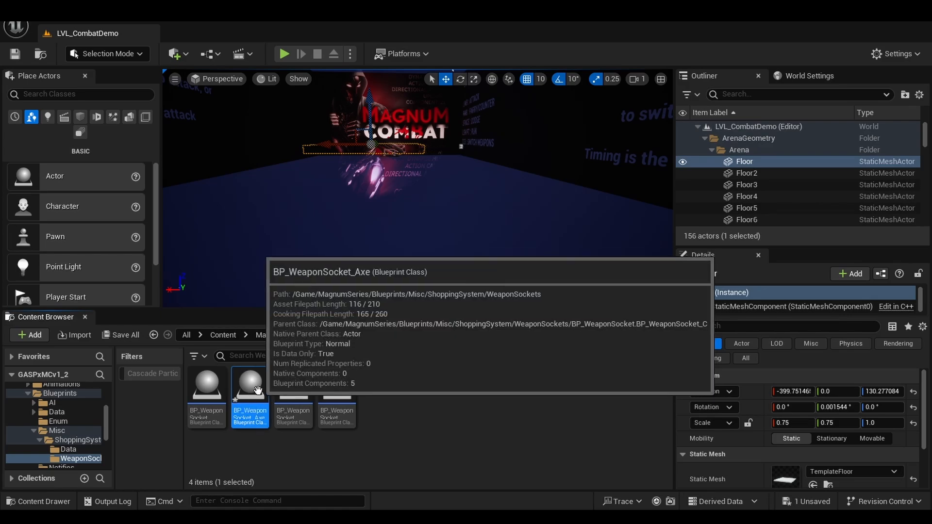
Open BP_WeaponSocket_Sword in the full Blueprint editor and examine the static meshes assigned to Mesh1, Mesh2 and Mesh3.
double_click(250, 385)
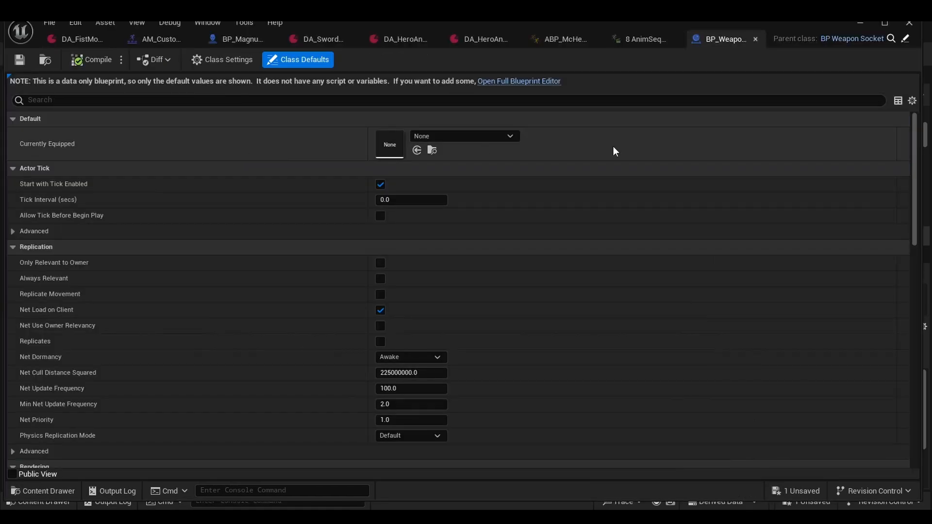
click(540, 82)
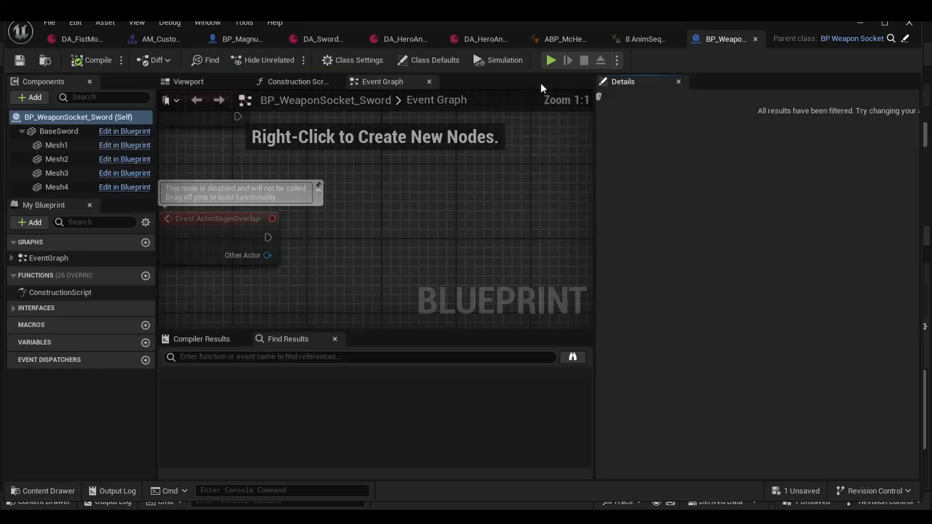
click(56, 145)
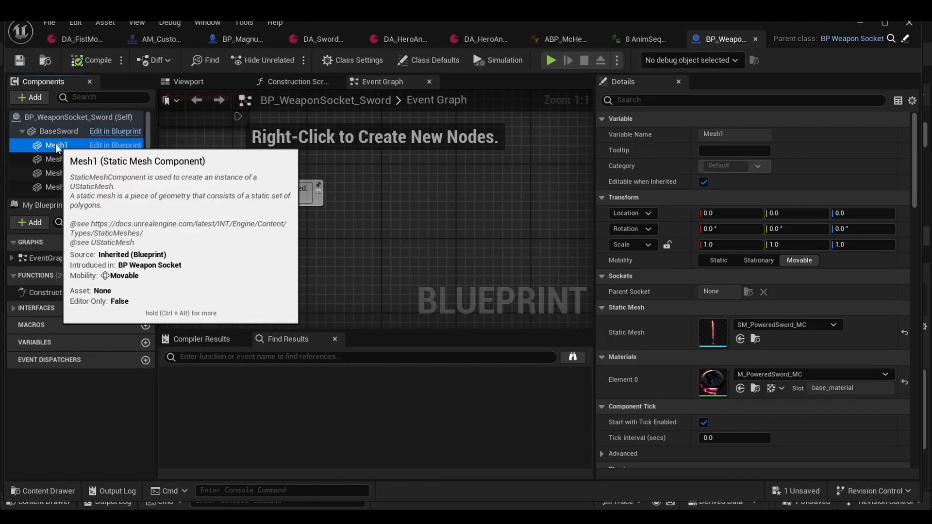
click(56, 159)
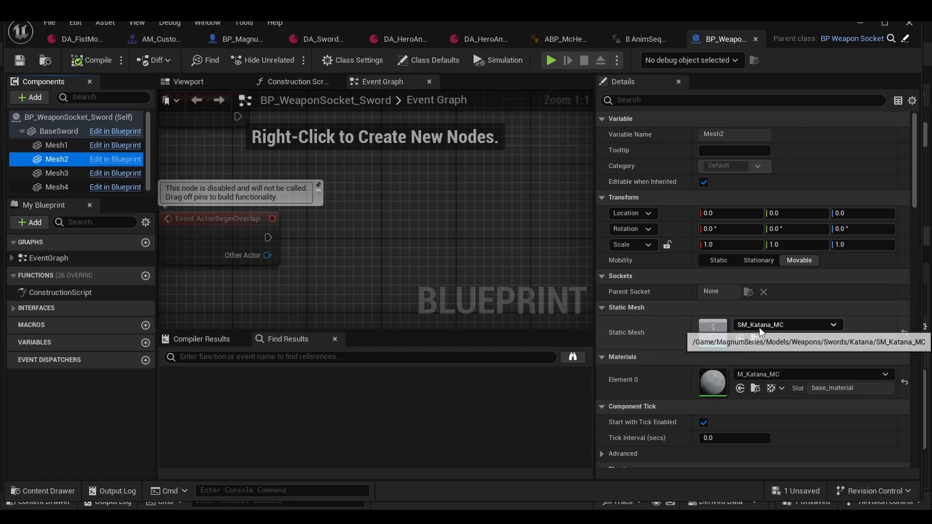
key(Down)
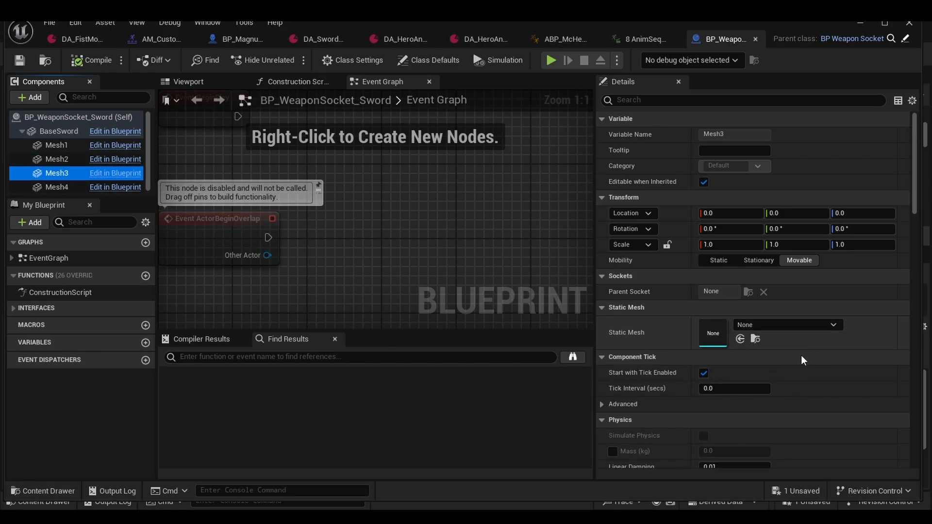
click(767, 324)
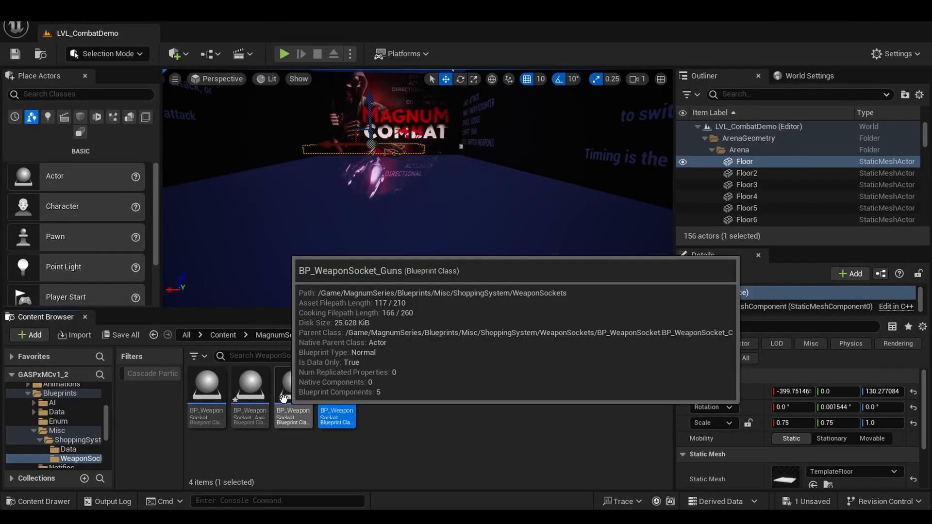
Open BP_WeaponSocket_Guns in the full Blueprint editor and examine the static meshes of its Mesh1 and Mesh2 components.
double_click(284, 403)
click(512, 81)
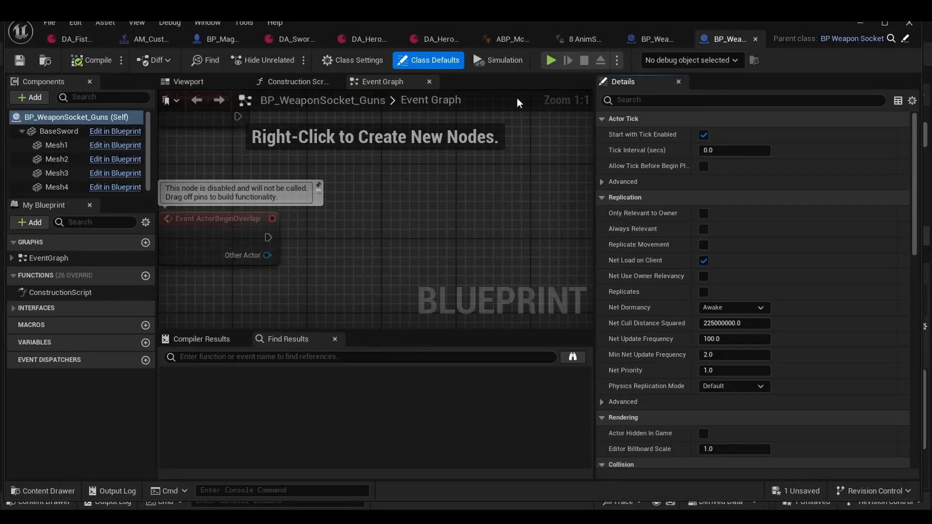
click(65, 150)
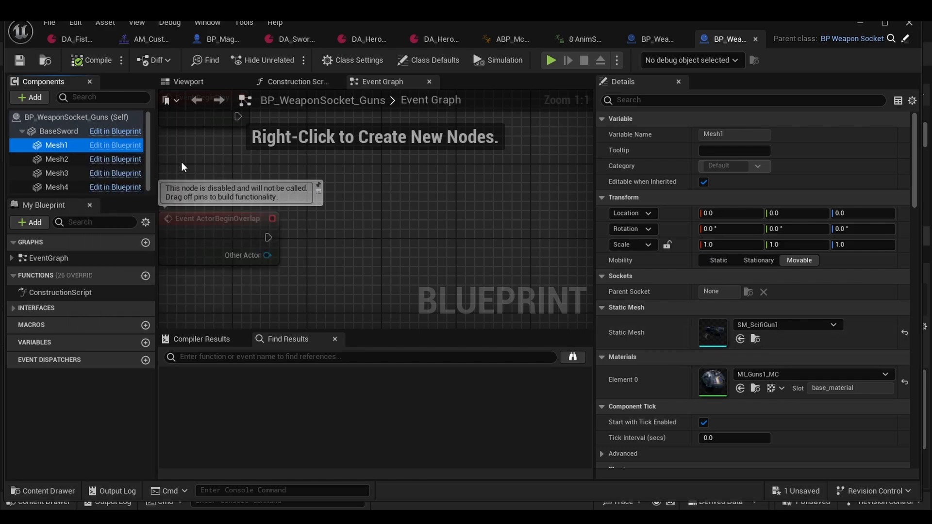
key(Down)
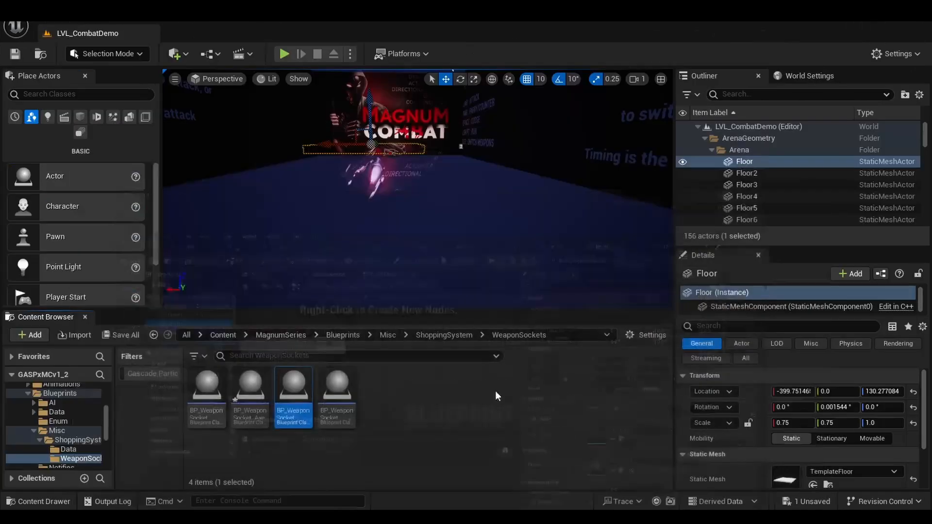
click(860, 22)
Open BP_WeaponSocket_Axe and examine the Static Mesh slots of its Mesh1 and Mesh2 components.
double_click(259, 394)
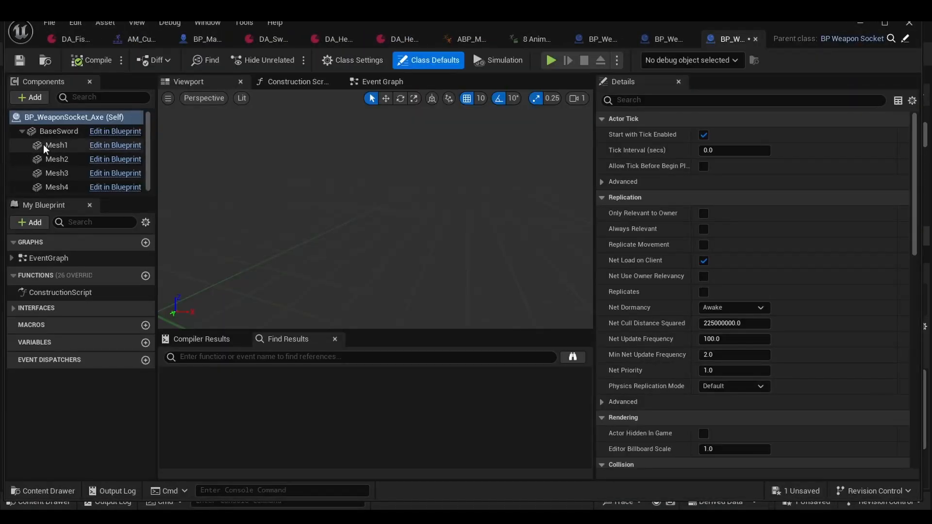
click(54, 145)
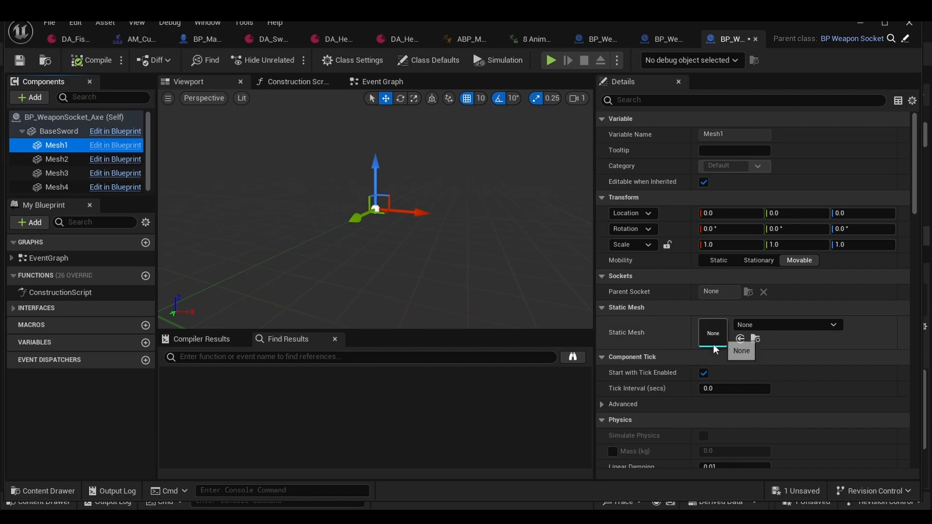
key(Down)
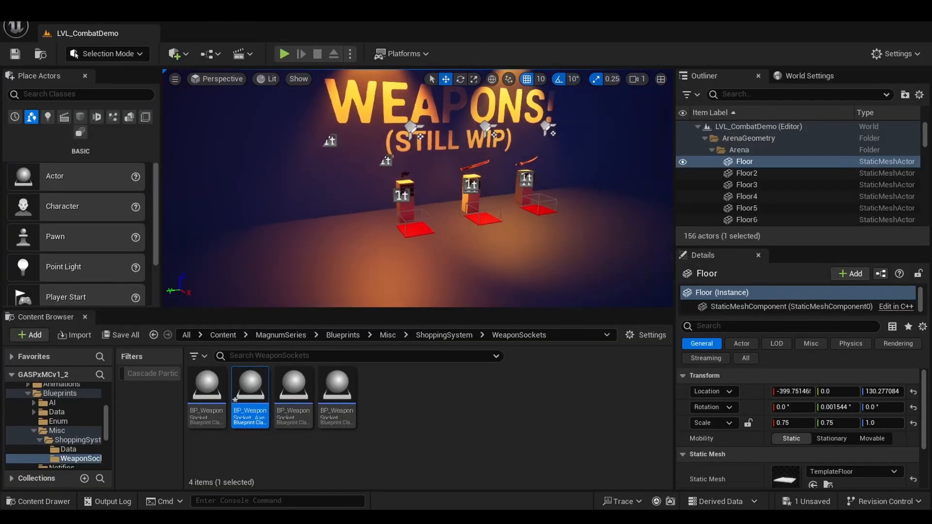
Select and frame the handgun pedestal's BP_BuyItem8 actor in the level, and examine its default item settings.
right_drag(297, 258, 296, 299)
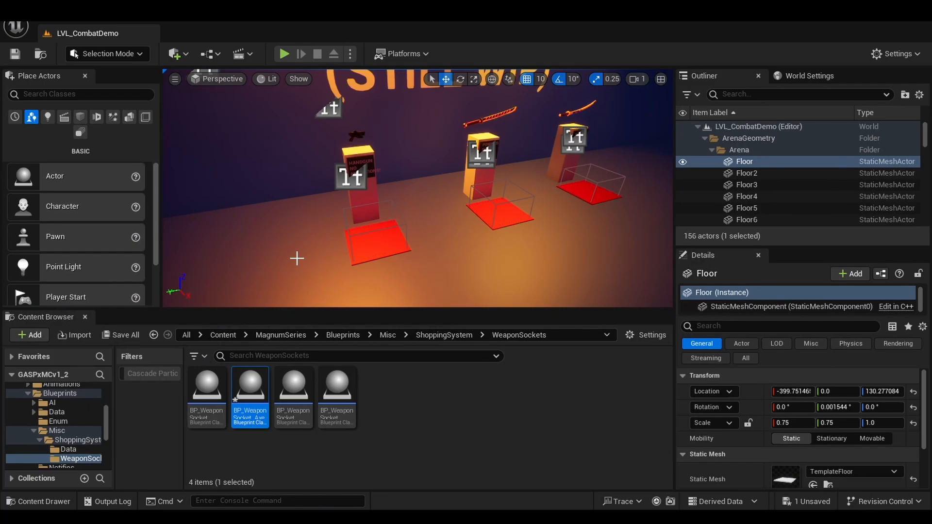
click(374, 244)
key(f)
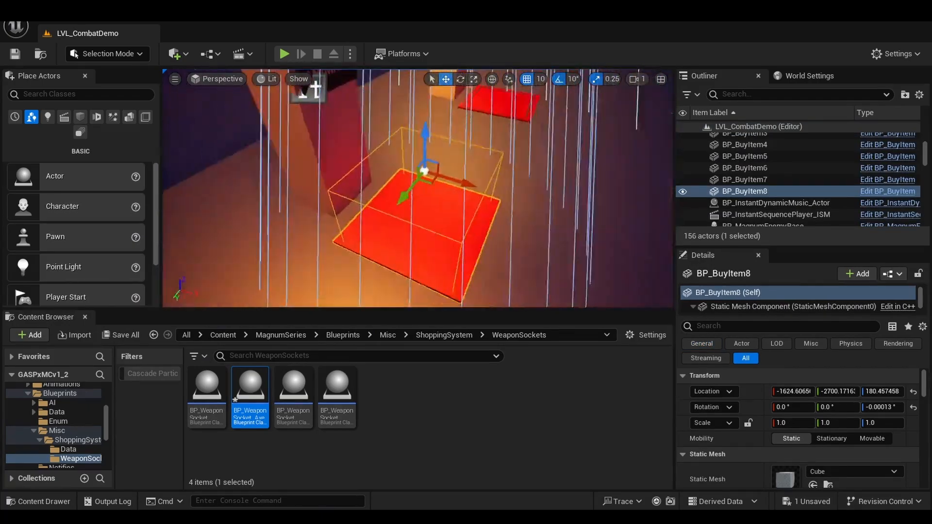
right_drag(373, 244, 373, 223)
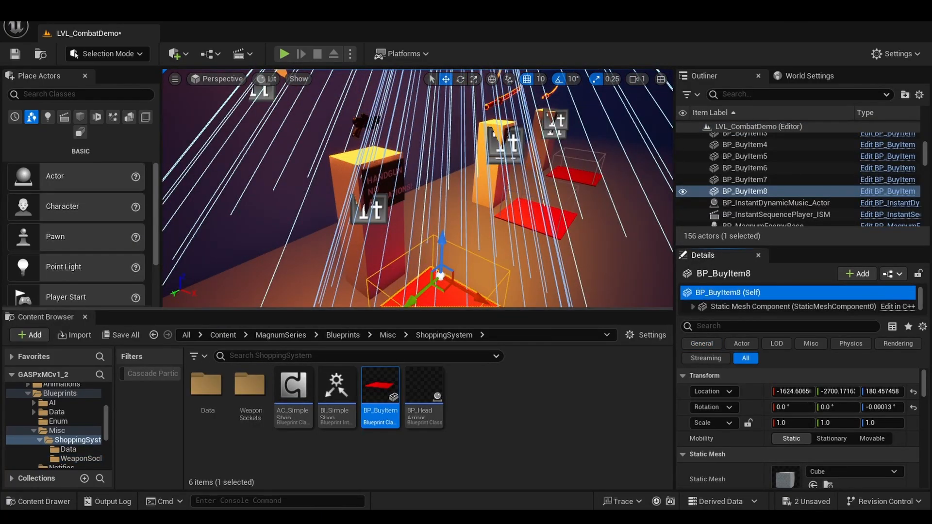
right_drag(549, 255, 553, 274)
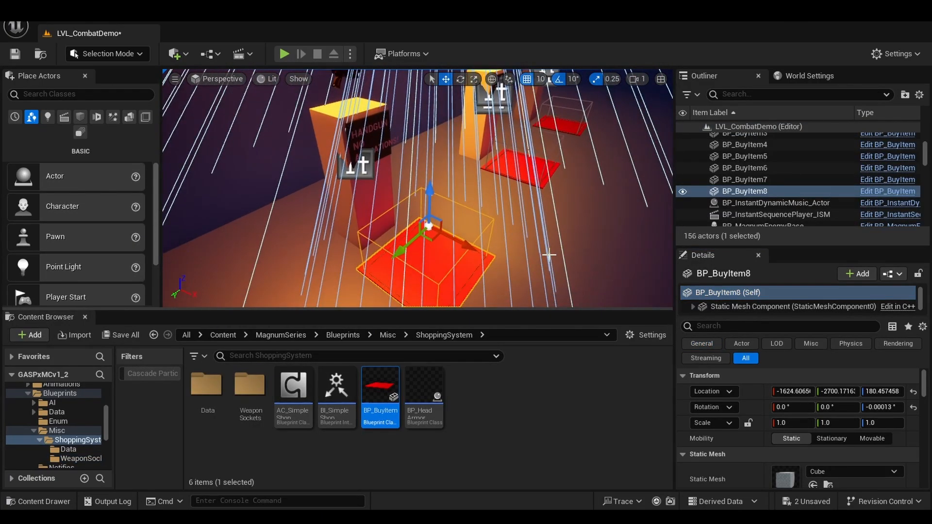
scroll(800, 417, down, 10)
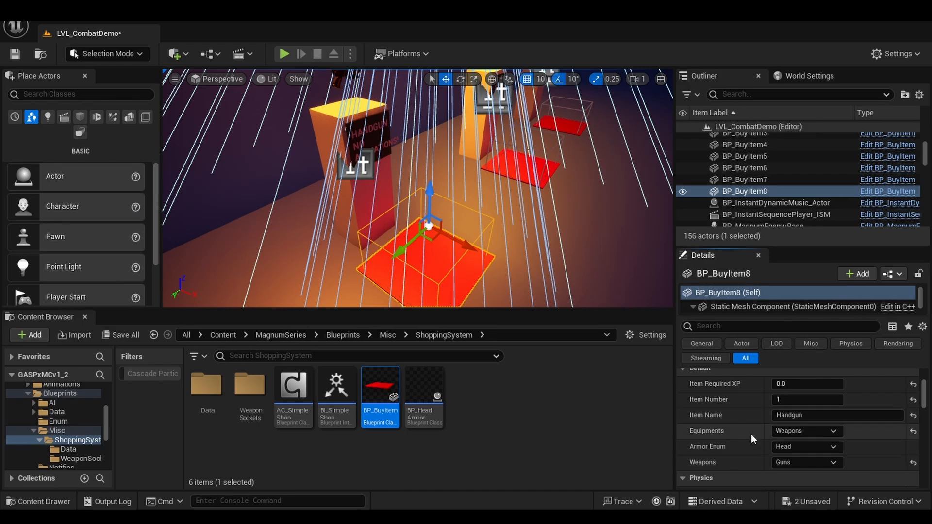
Switch BP_BuyItem8's Equipments to Armor and try the Torso and Gauntlet options for its Armor Enum.
click(803, 430)
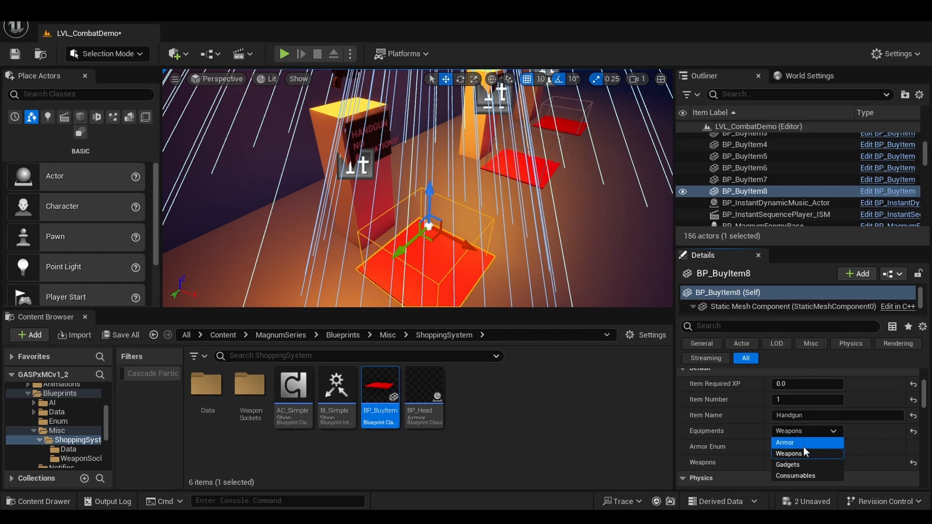
click(812, 443)
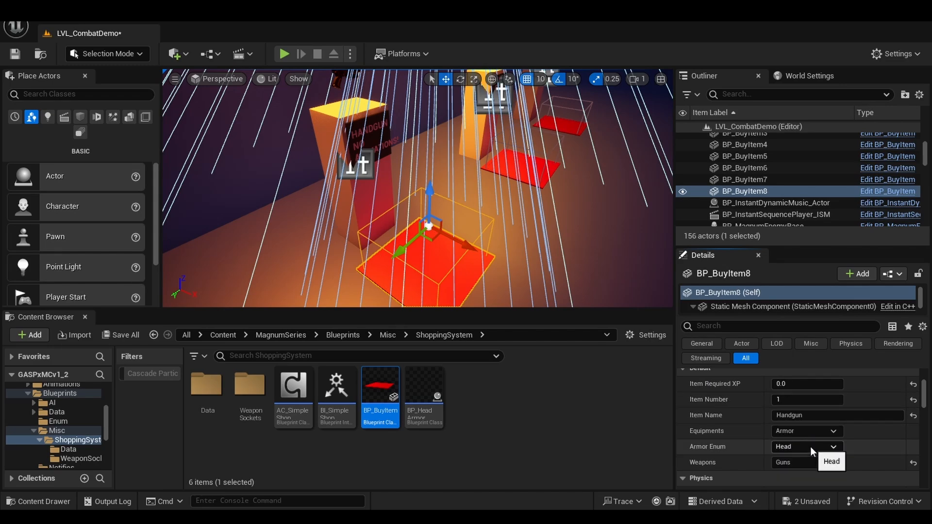
click(802, 450)
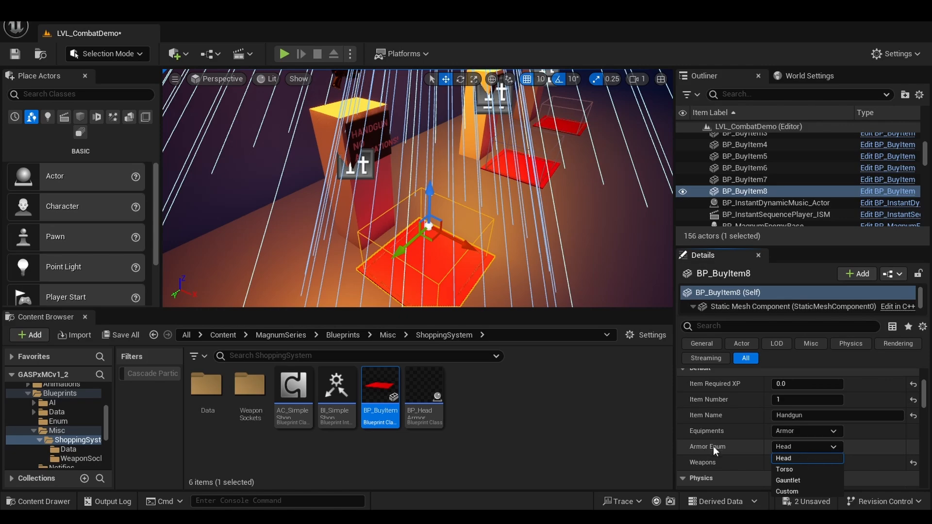
click(804, 469)
click(805, 447)
click(795, 480)
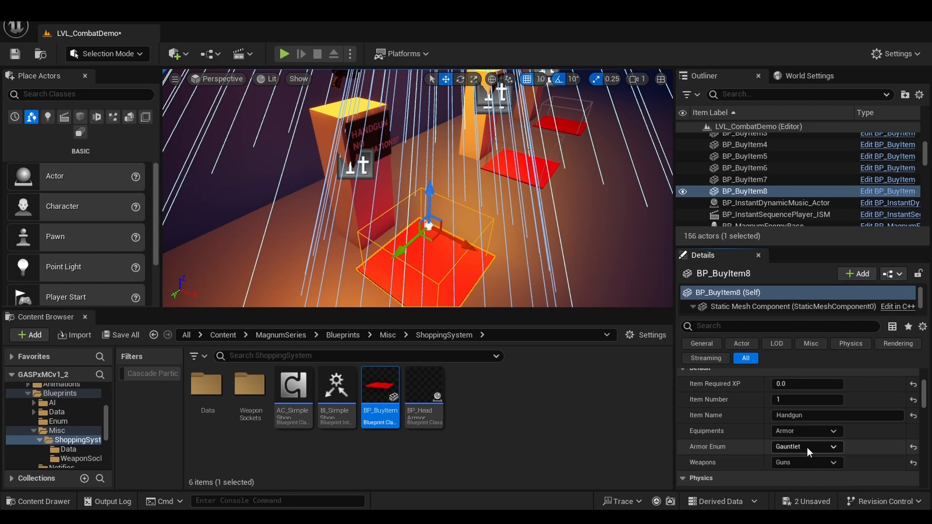
Return BP_BuyItem8's Equipments to Weapons and reset its Armor Enum to the default Head.
click(805, 431)
click(800, 452)
click(913, 448)
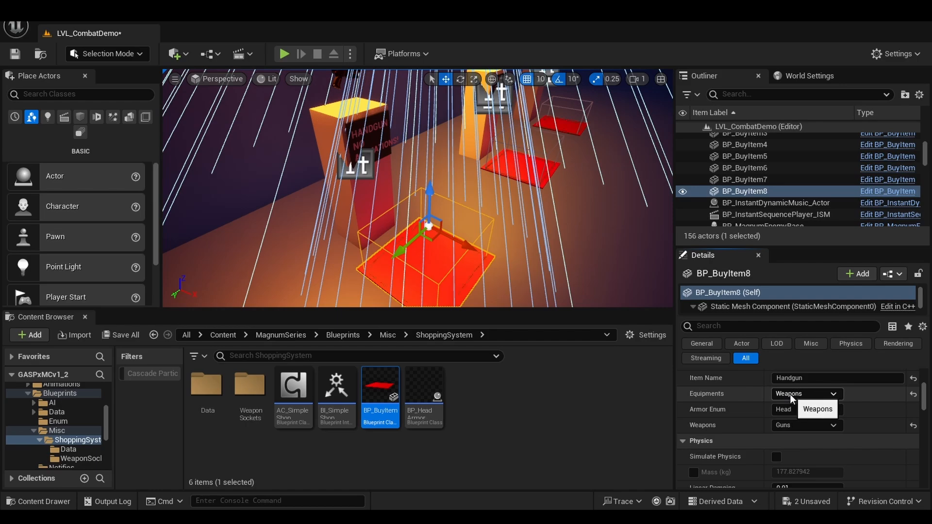
Set the Weapons option of BP_BuyItem8 to Swords.
click(794, 426)
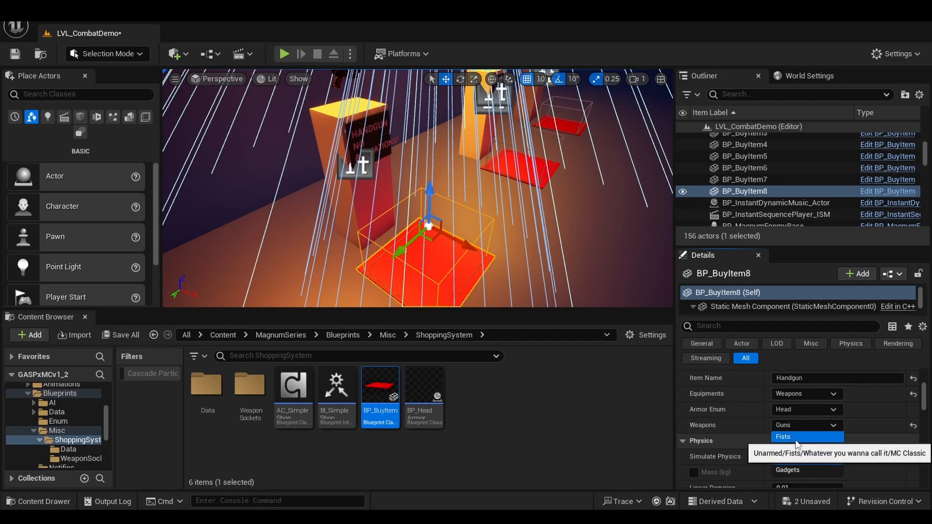
click(799, 449)
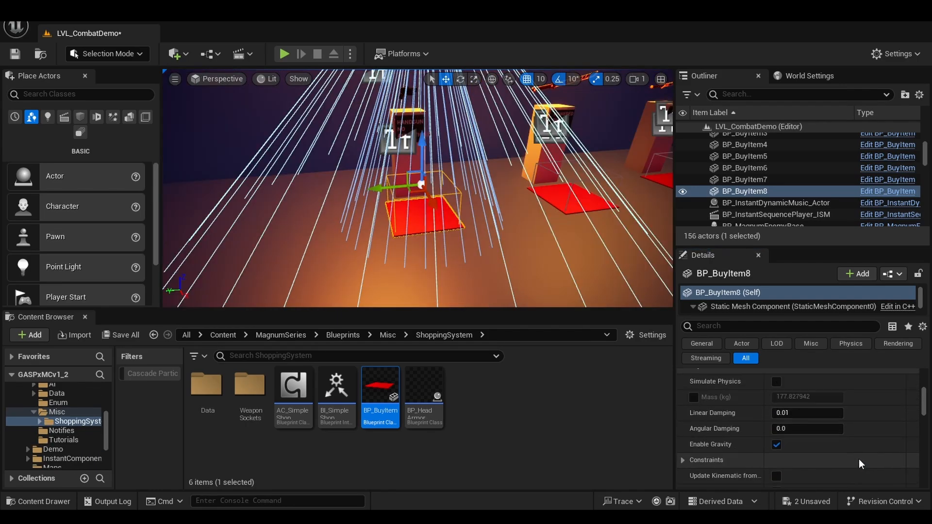
scroll(798, 431, up, 3)
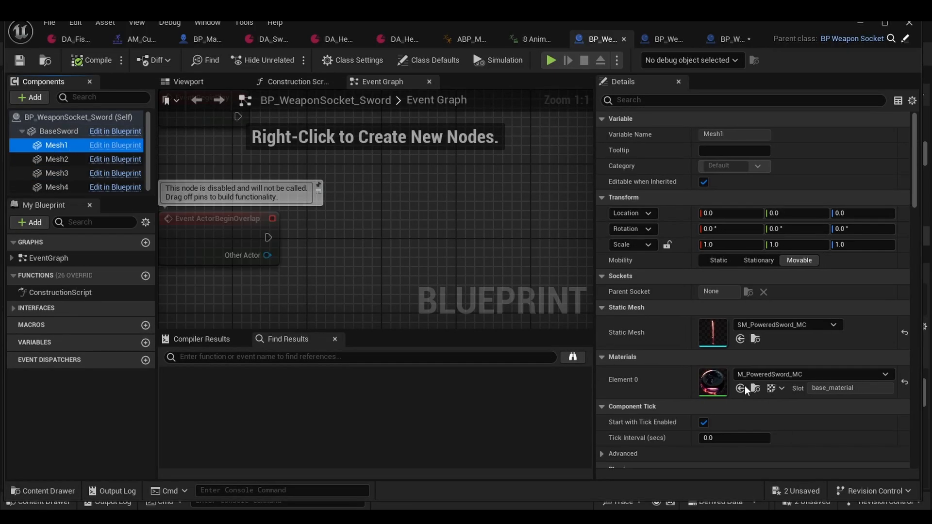
Compare BP_BuyItem8's Item Number with the Mesh1 and Mesh2 components of BP_WeaponSocket_Sword.
click(858, 24)
click(786, 417)
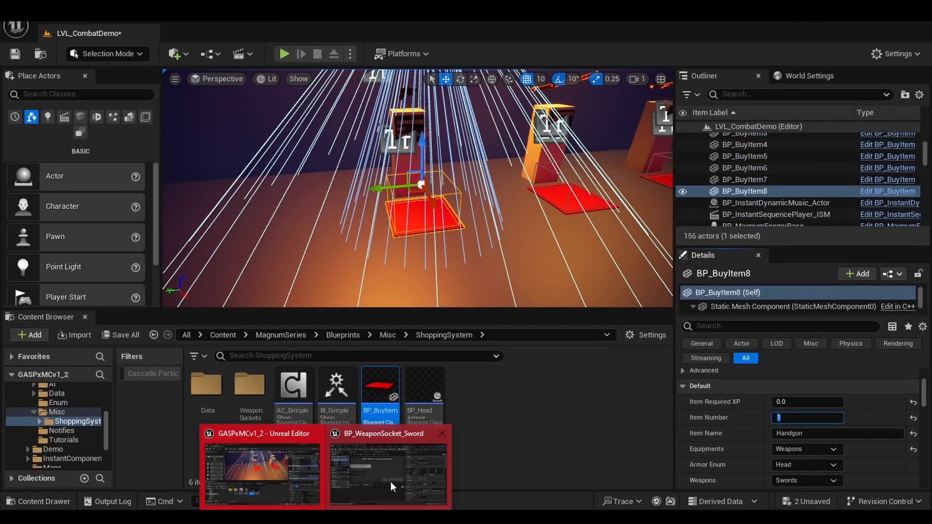
click(399, 408)
click(56, 159)
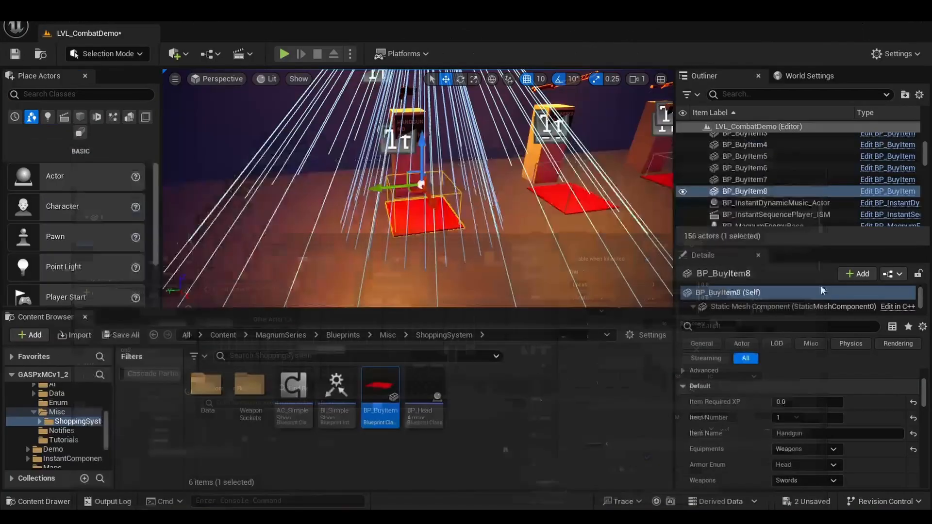
Playtest the level from the floor beside the Handgun shop pad, step onto the pad, and end the session.
click(860, 23)
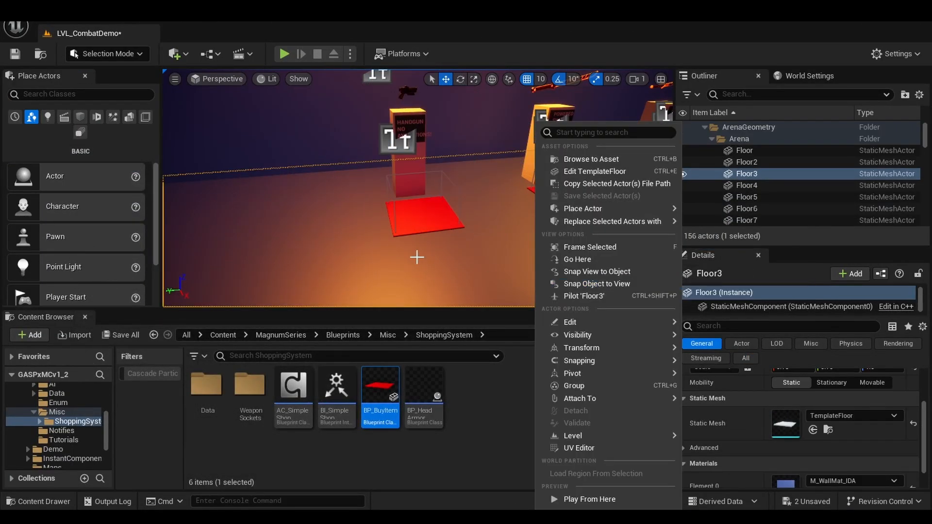
key(alt+p)
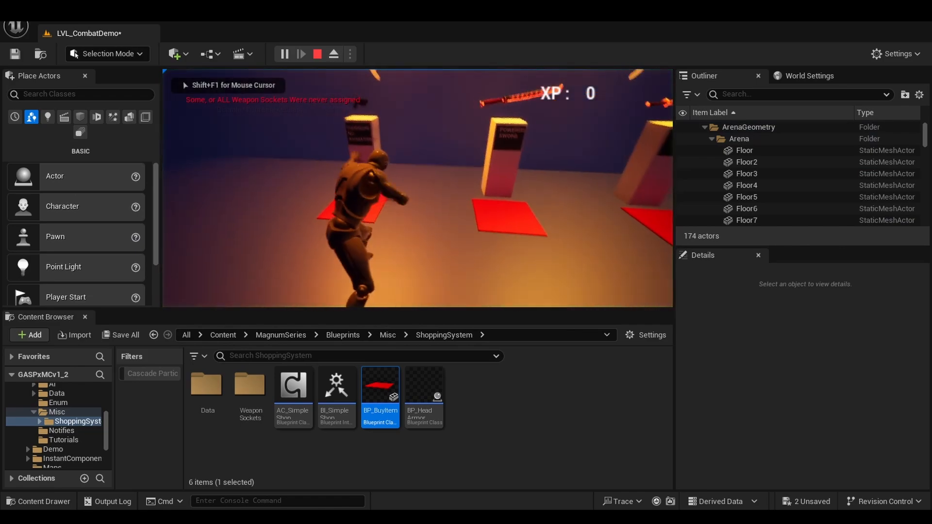
key(w)
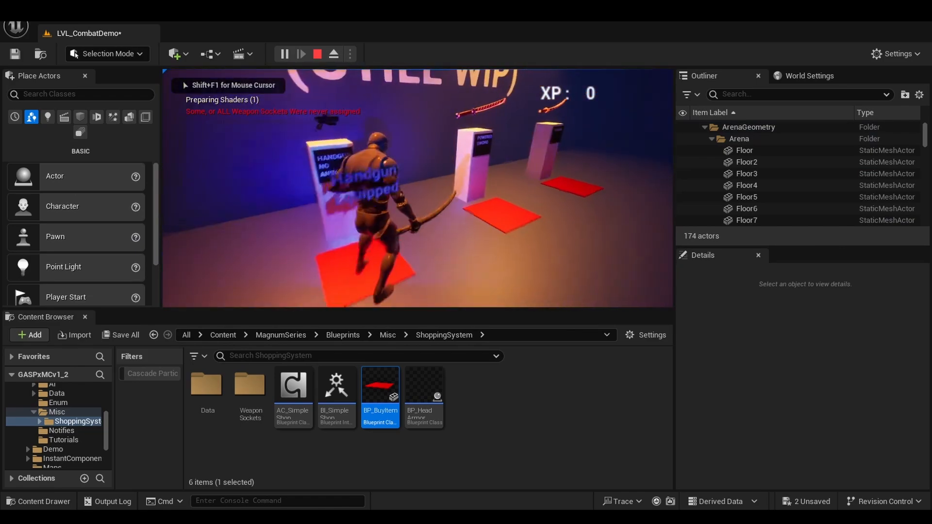
key(s)
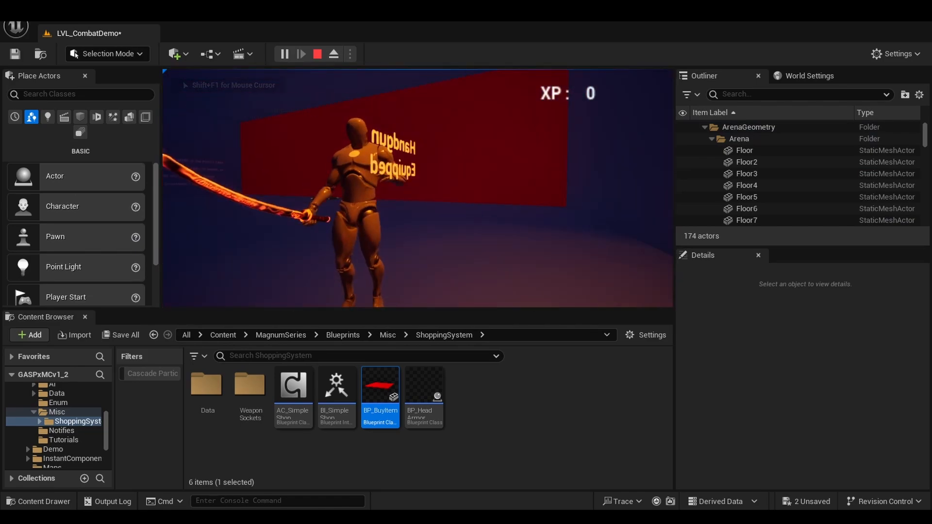
key(shift+F1)
key(Escape)
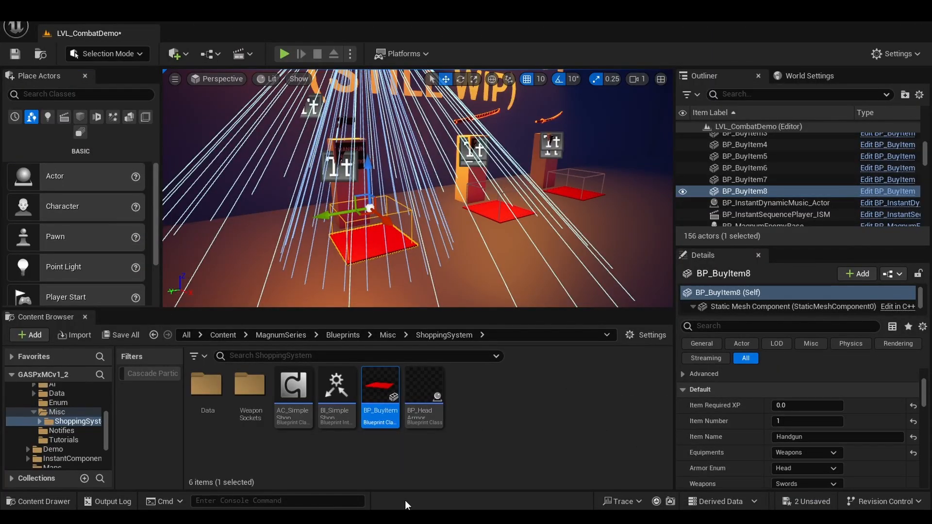
Check the blueprints in the WeaponSockets folder, return to ShoppingSystem, and select the Handgun shop pad in the level.
mouse_move(325, 517)
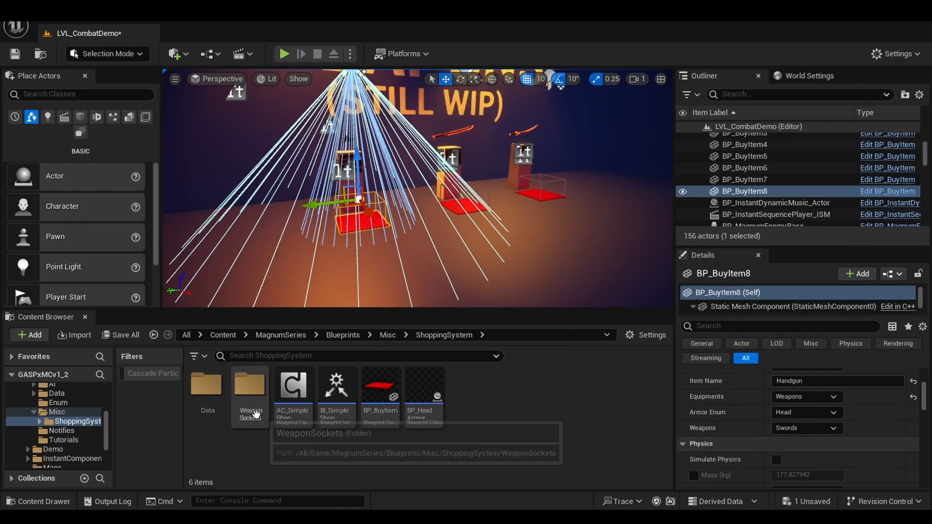
mouse_move(252, 394)
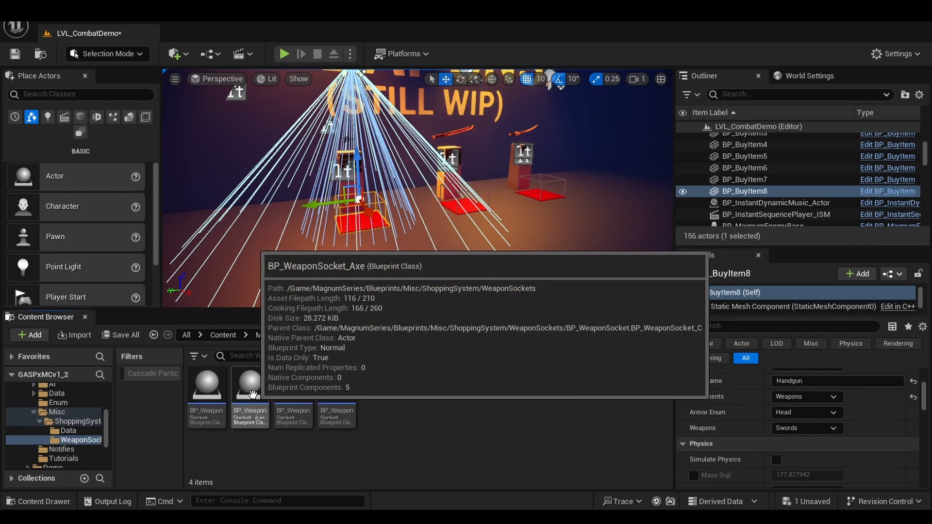
click(450, 335)
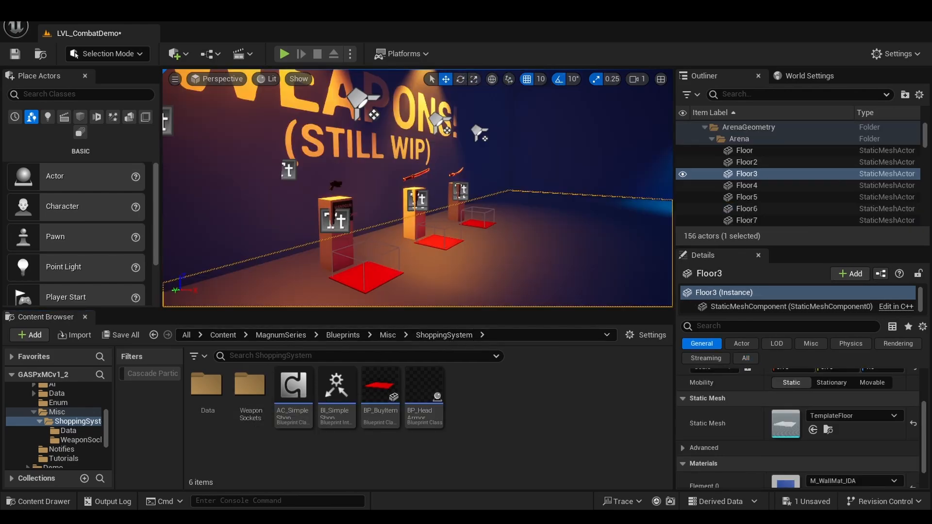
click(365, 276)
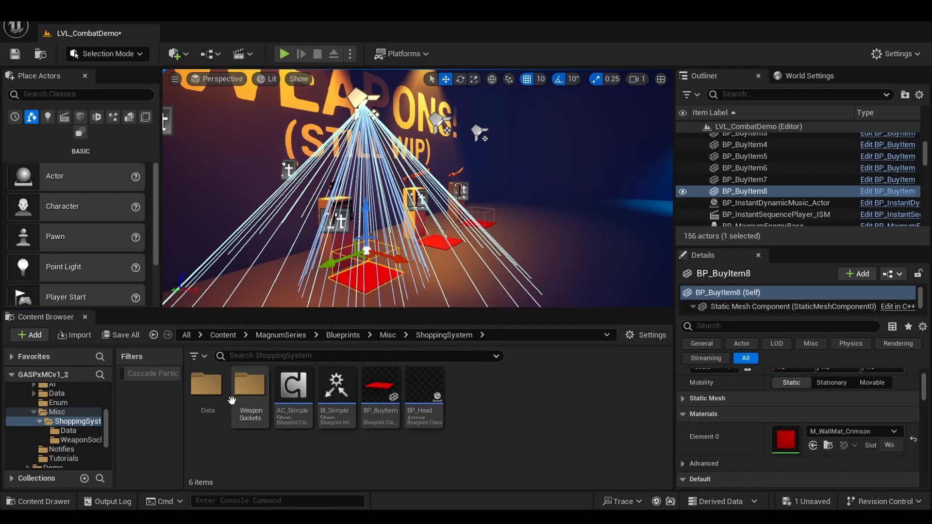
Open the DA_WeaponList_1 data asset from the Data folder and expand its WeaponSlots and SlotsName maps.
double_click(207, 386)
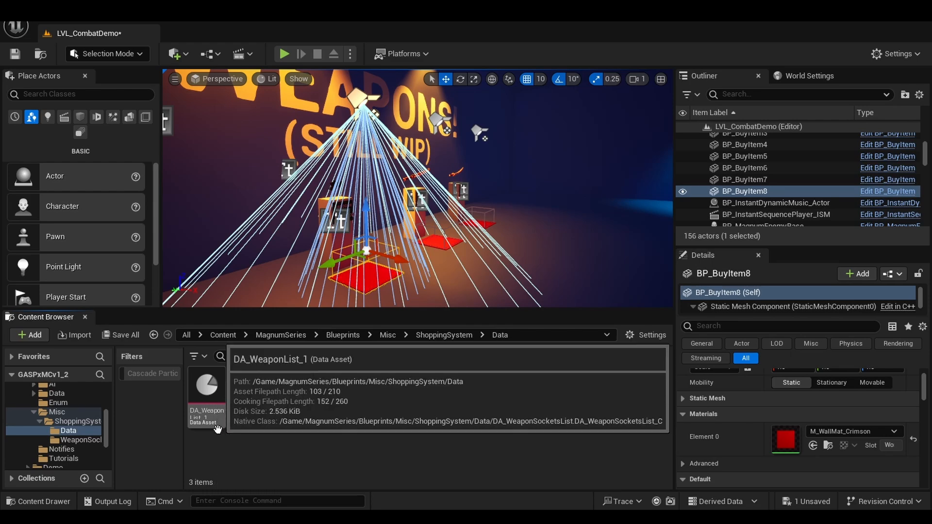
double_click(211, 403)
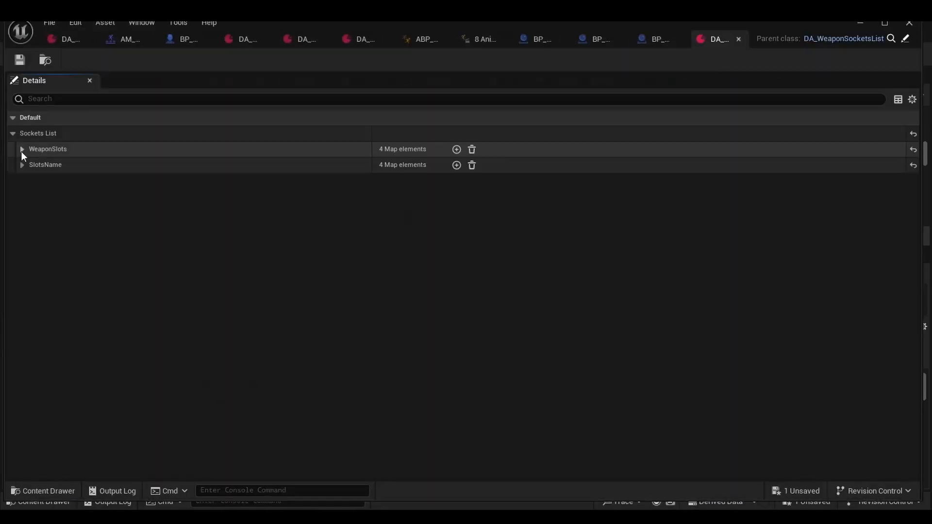
click(22, 151)
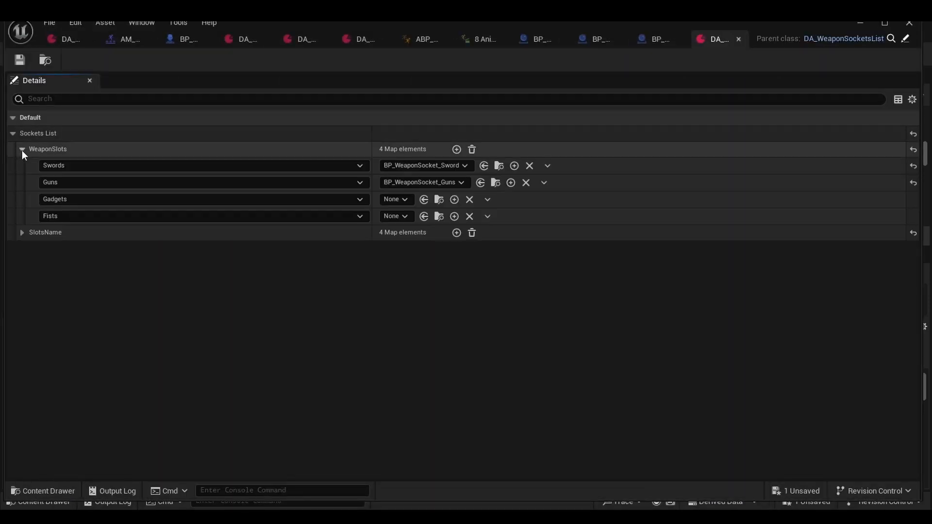
click(21, 234)
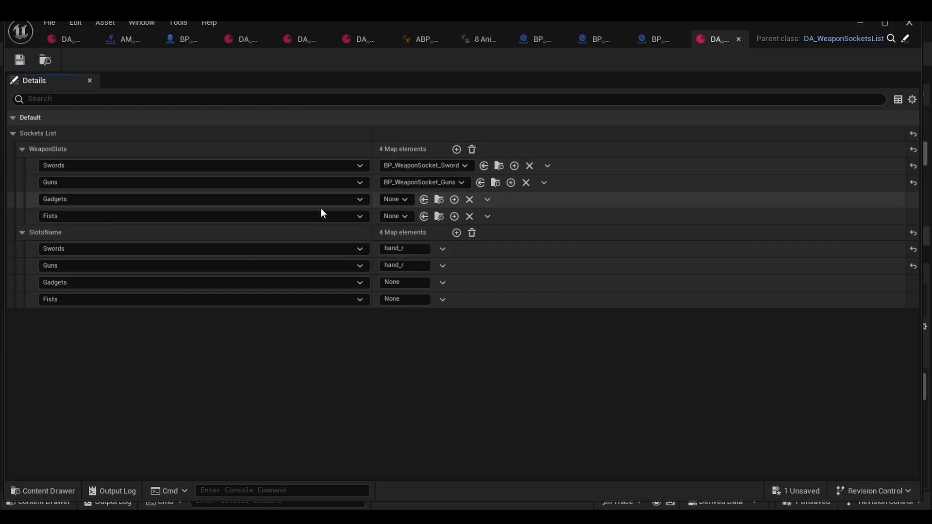
Assign BP_WeaponSocket_Axe to the Gadgets weapon slot, set the Gadgets slot name to hand_r, and save the data asset.
click(394, 199)
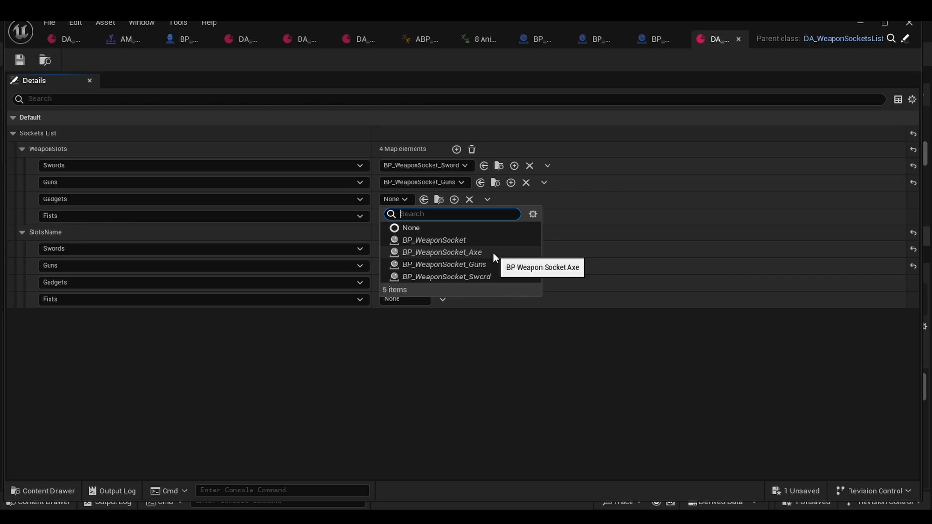
click(493, 253)
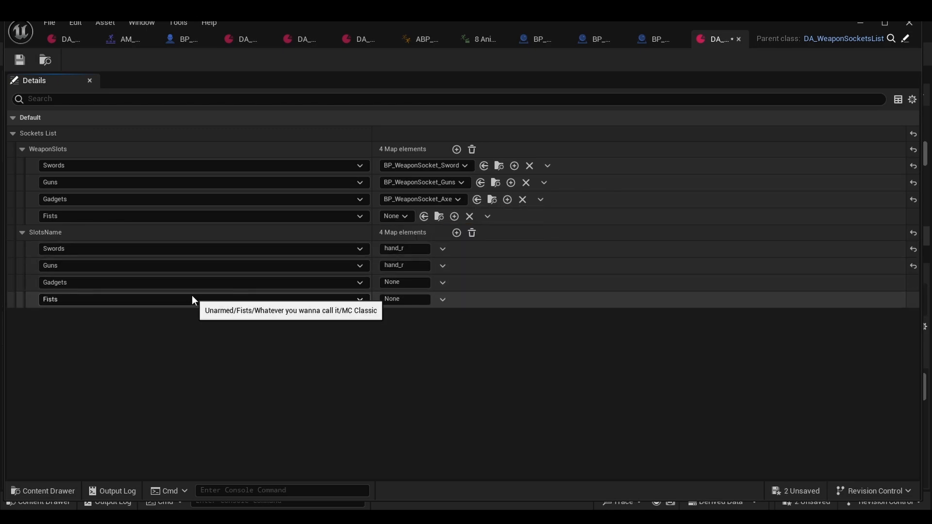
click(82, 284)
click(407, 283)
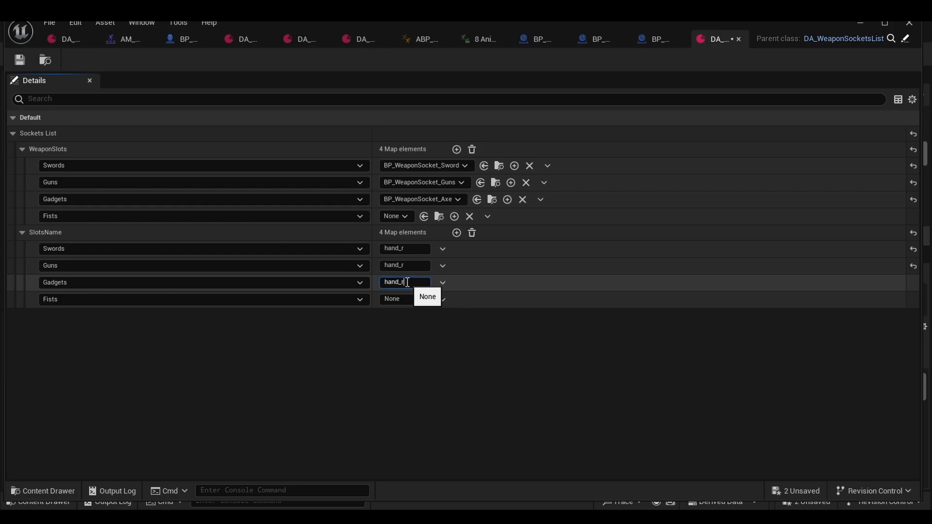
key(Return)
click(20, 60)
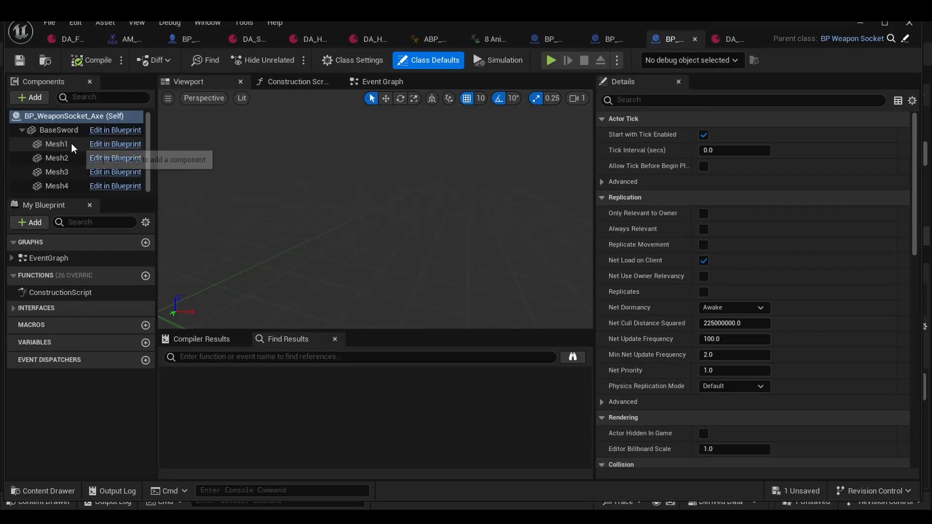
Set the static mesh of Mesh1 in BP_WeaponSocket_Axe to 1M_Cube.
click(71, 144)
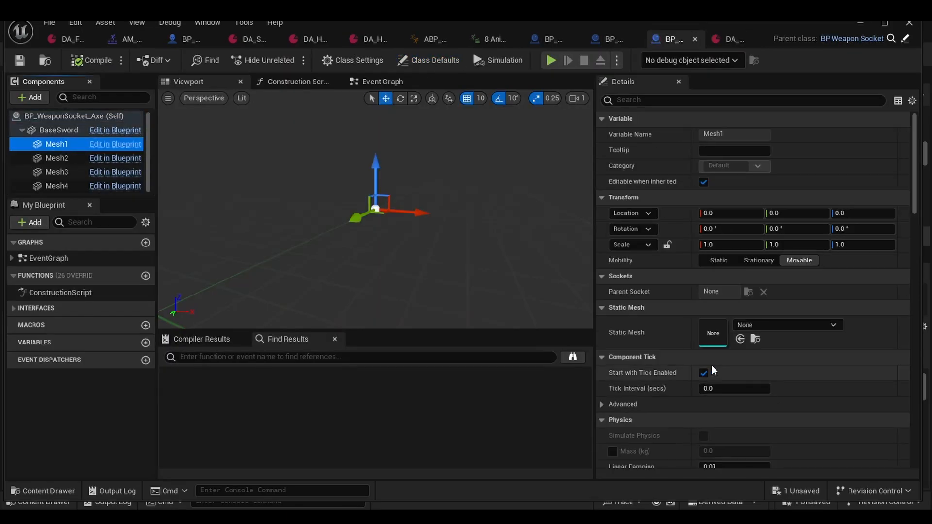
click(786, 324)
click(790, 185)
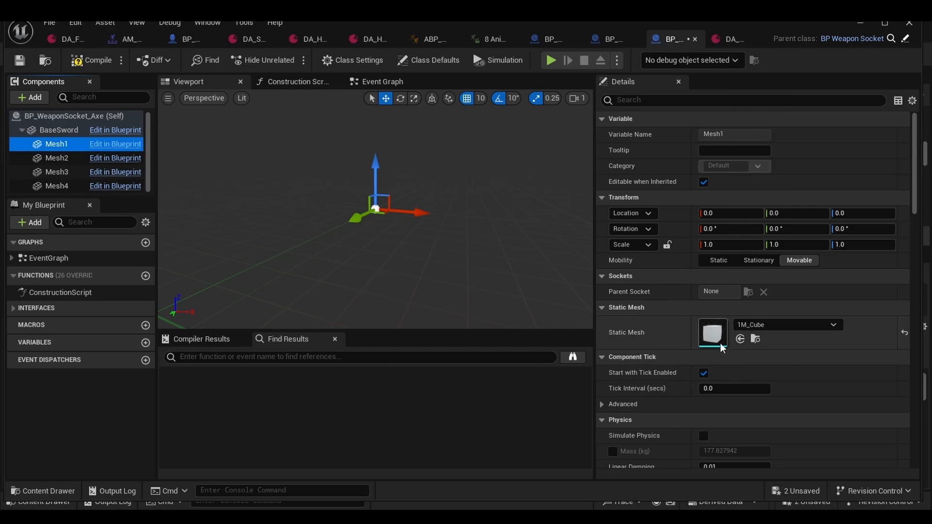
In the level, set BP_BuyItem8's Weapons option to Gadgets and its Item Number to 0.
click(859, 24)
scroll(758, 430, up, 1)
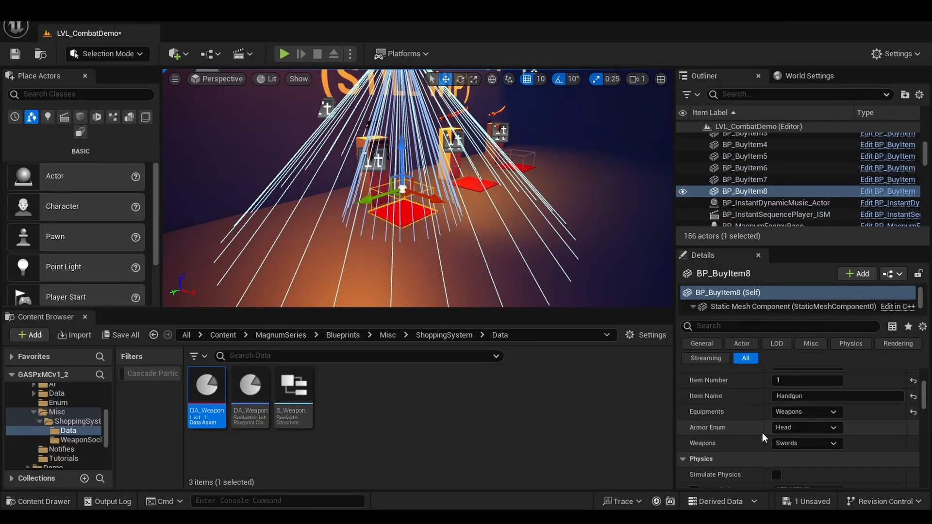
click(797, 444)
click(794, 488)
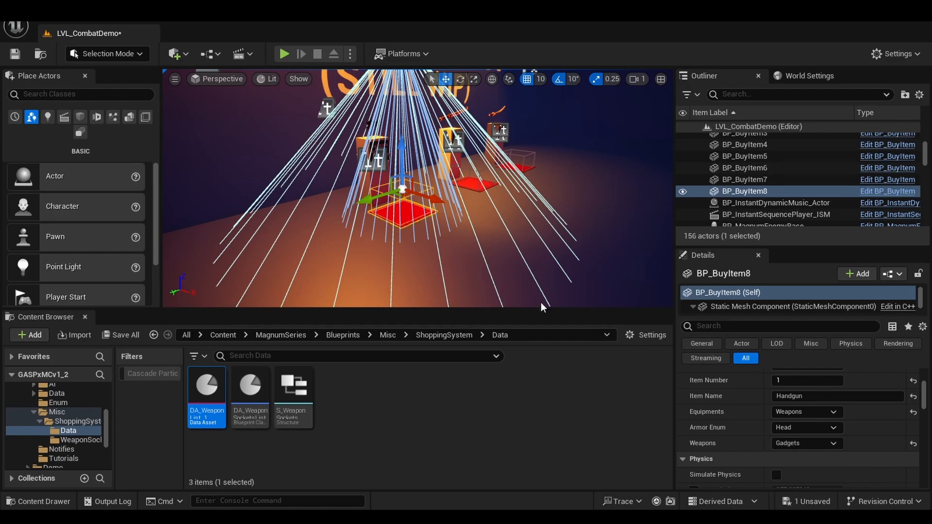
scroll(783, 399, up, 1)
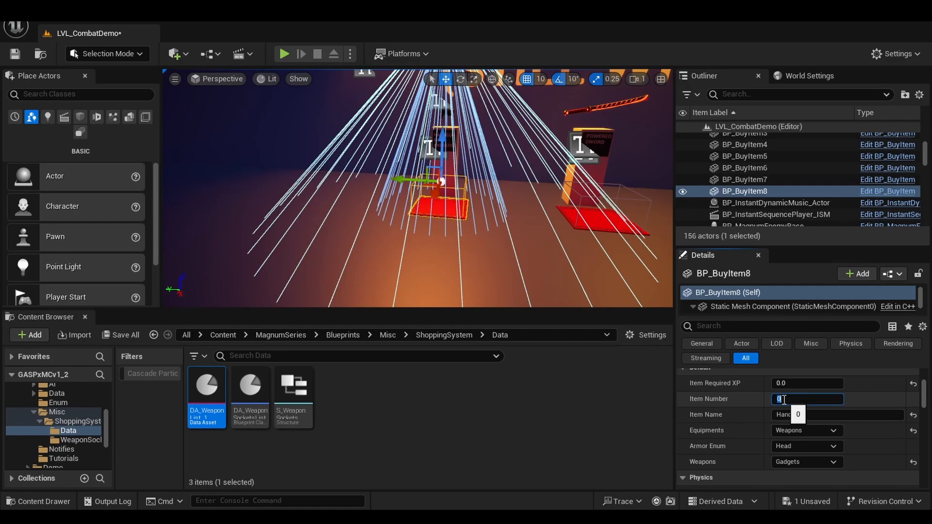
click(706, 397)
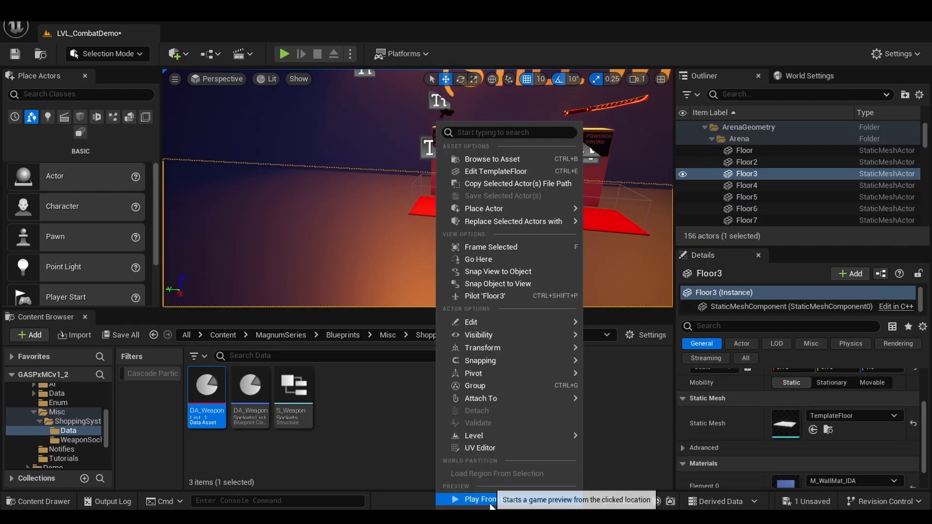
Playtest full screen from the floor near the Handgun pad, step onto the pad, and walk around with the equipped cube.
click(463, 499)
key(F11)
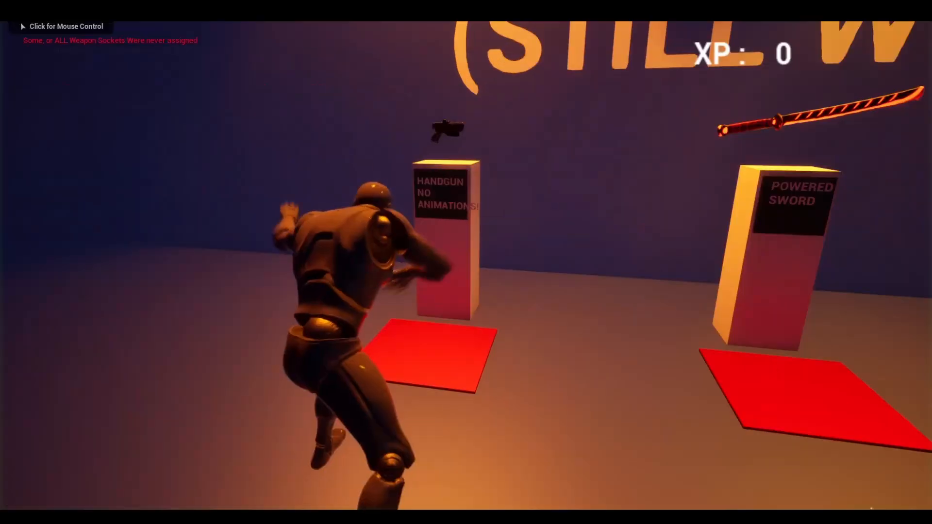
click(465, 265)
key(w)
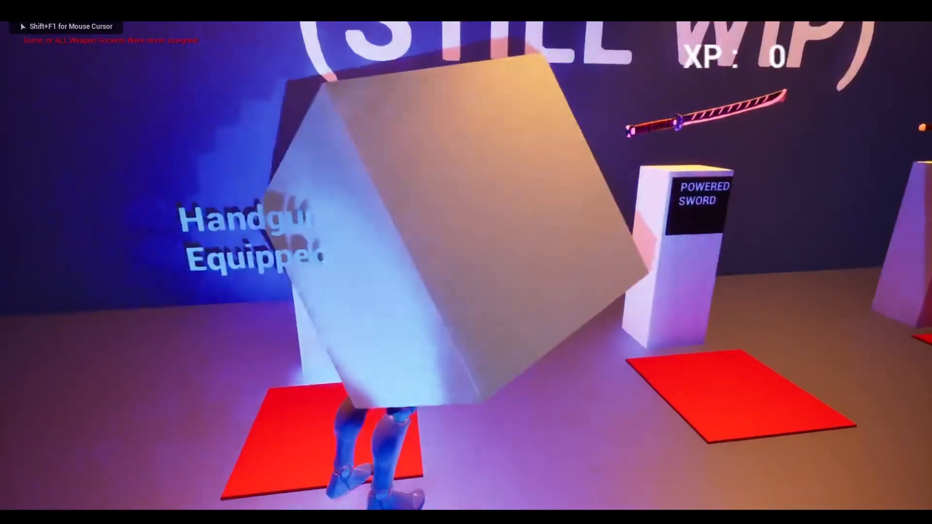
key(w)
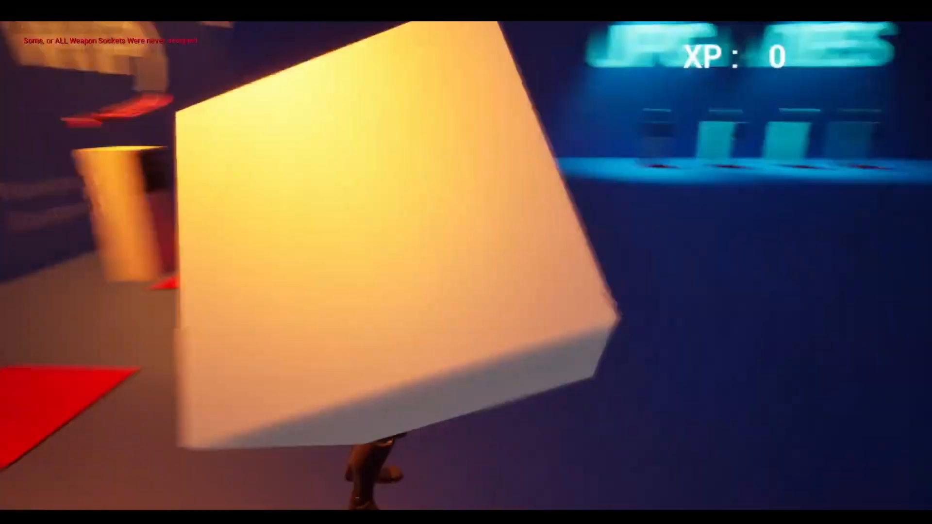
key(w)
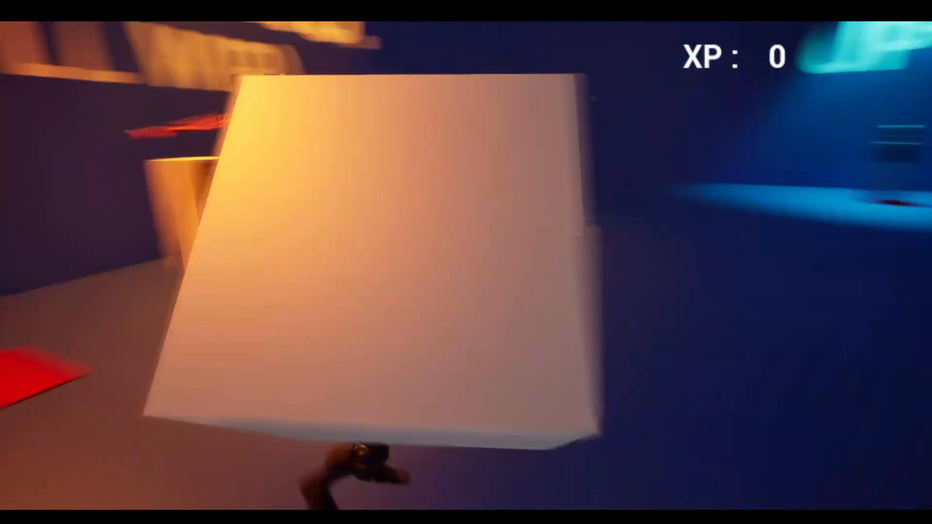
key(w)
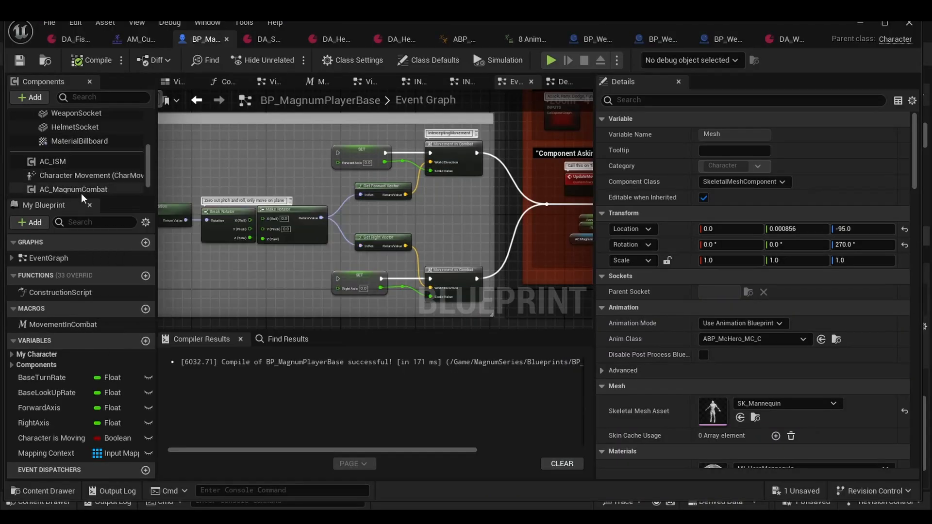
Open AC_MagnumCombat's DataAssetGetter macro and move the Weapons and Replace This nodes down, apart from the other montage getters.
double_click(73, 190)
double_click(63, 388)
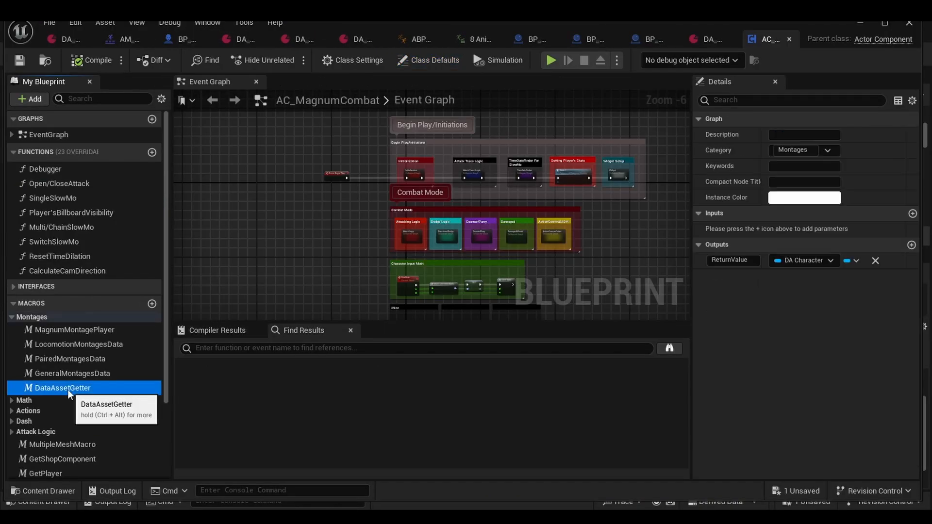
right_drag(288, 279, 327, 291)
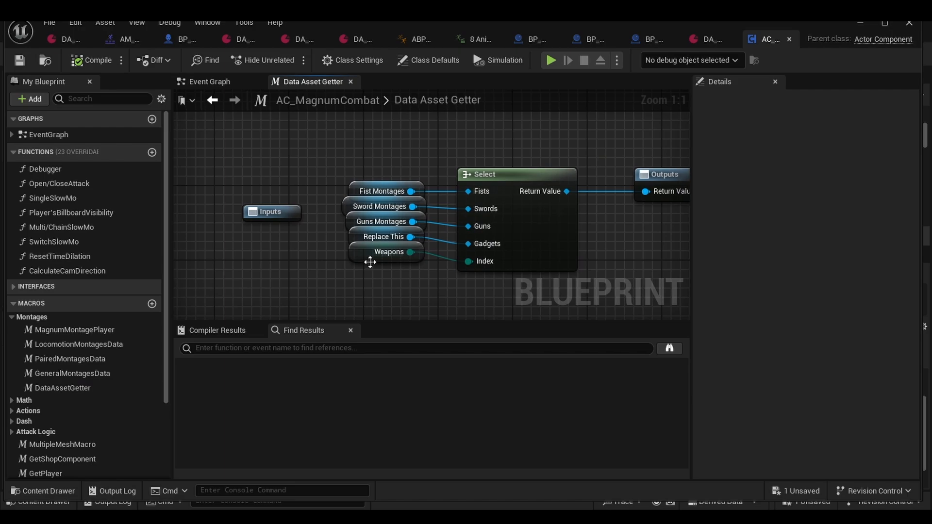
drag(374, 262, 373, 338)
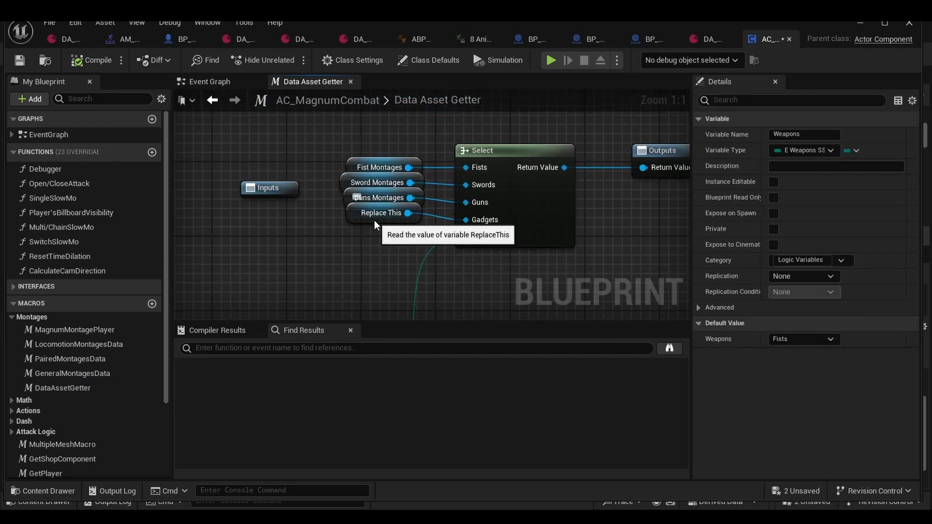
drag(370, 218, 370, 254)
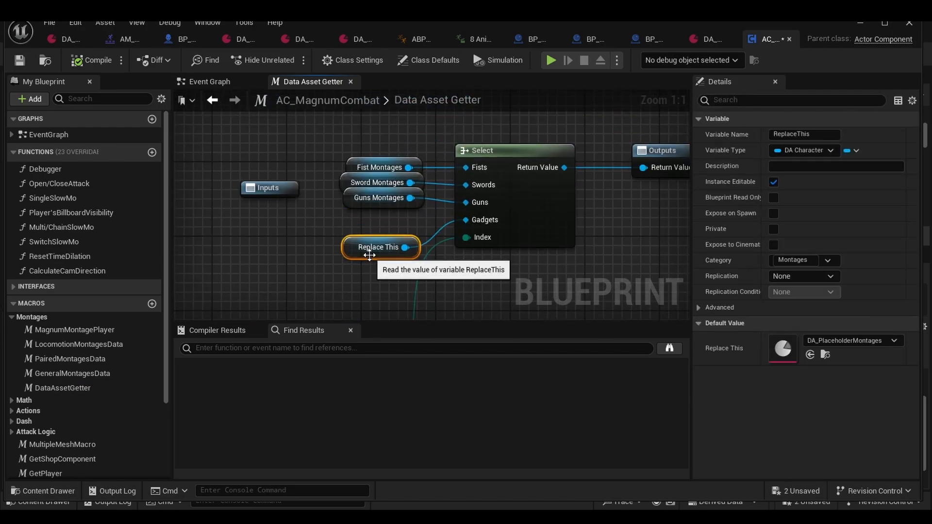
Open the DA_PlaceholderMontages asset used by Replace This and review its takedown montages alongside BP_WeaponSocket_Axe.
double_click(783, 347)
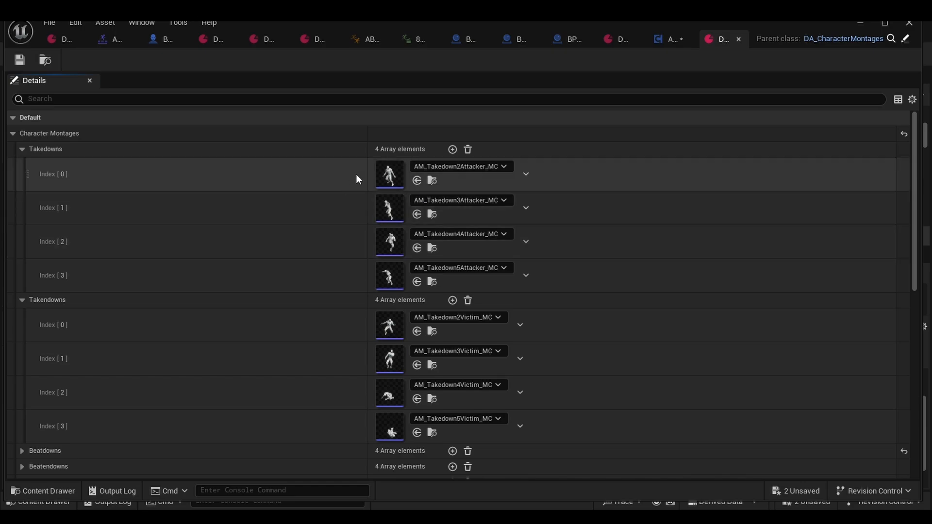
click(670, 42)
click(602, 39)
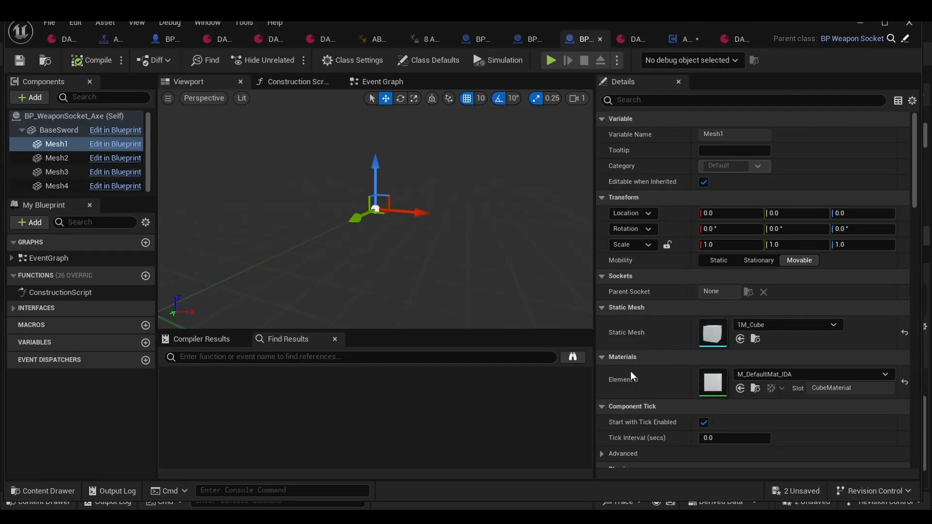
click(737, 39)
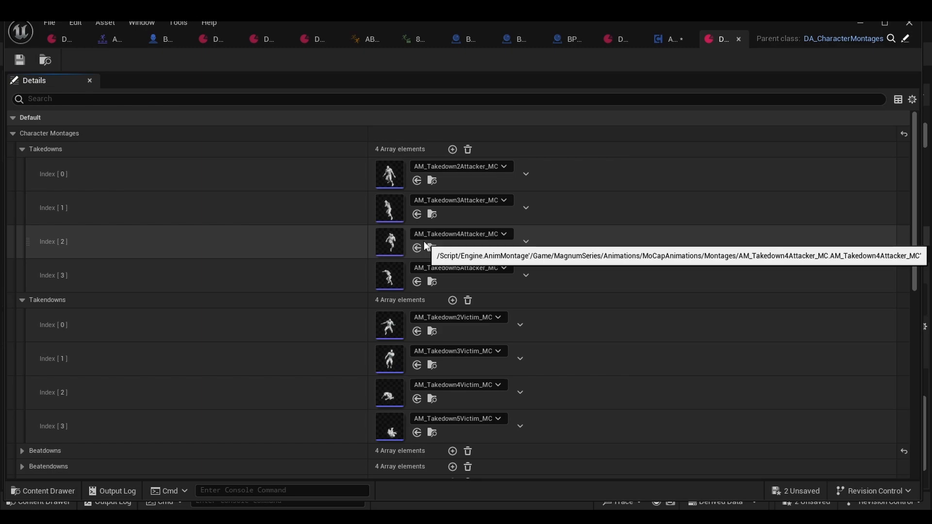
Return to the level and bring the Upgrades shop area into view.
click(868, 21)
right_drag(541, 291, 384, 268)
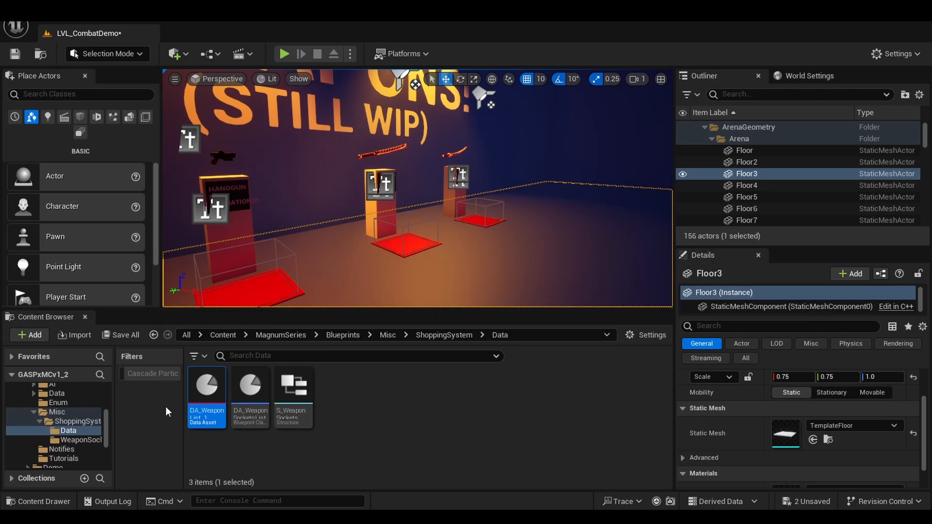
key(f)
right_drag(466, 194, 272, 194)
key(w)
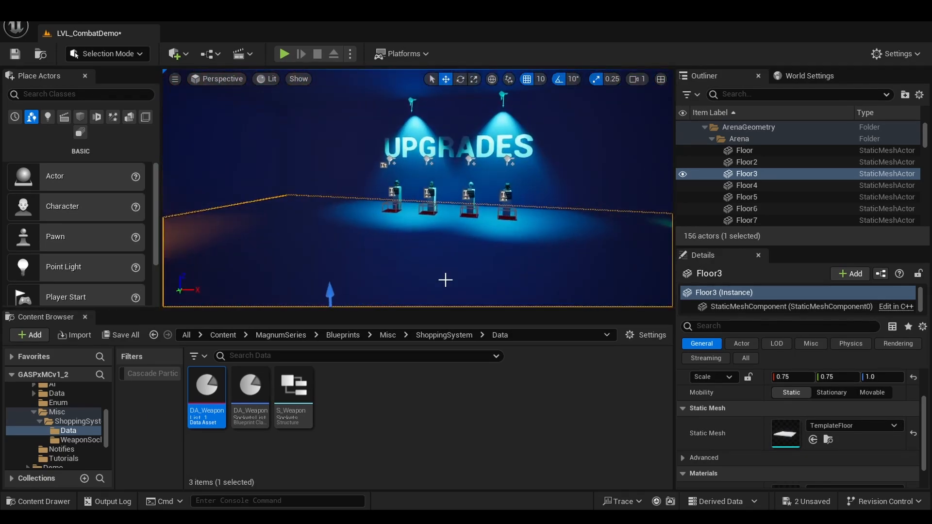